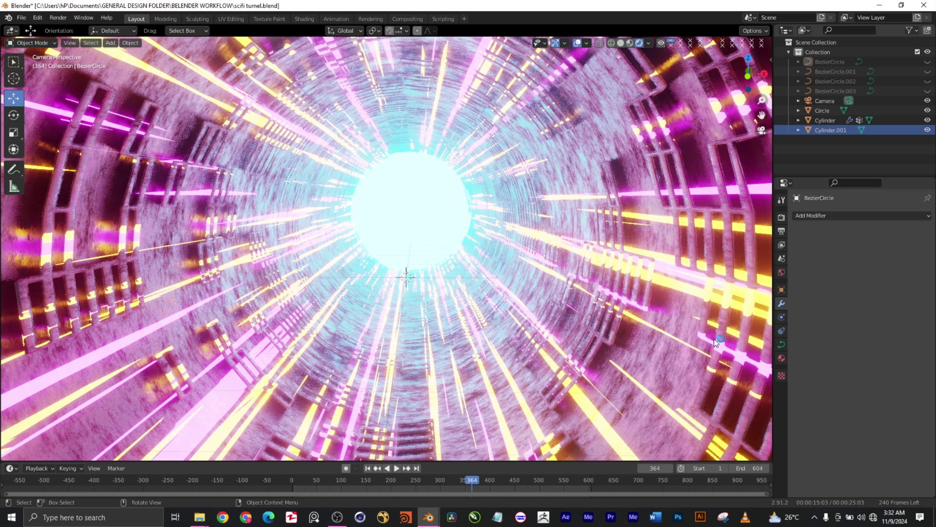
Leave the camera view, switch the viewport to solid shading, and hide the Circle and Cylinder objects.
left_click(753, 133)
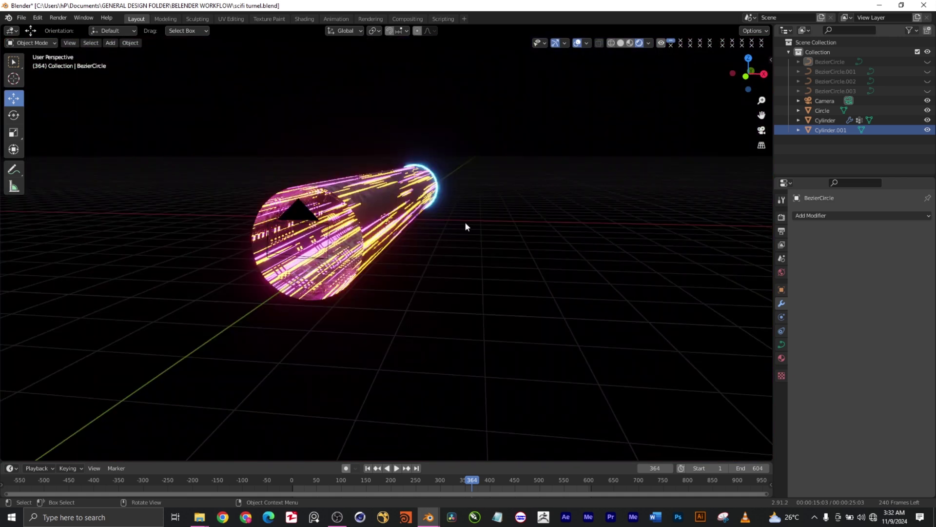
left_click_drag(749, 72, 708, 67)
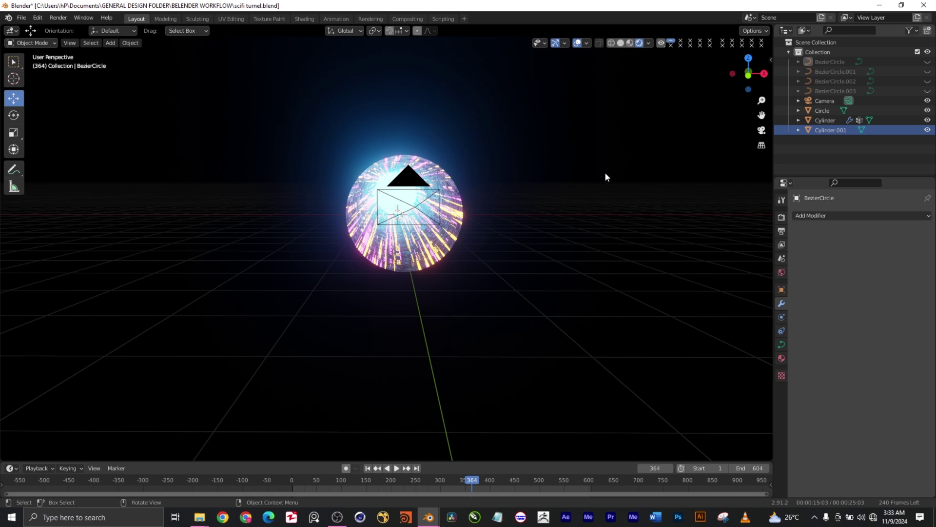
left_click(620, 43)
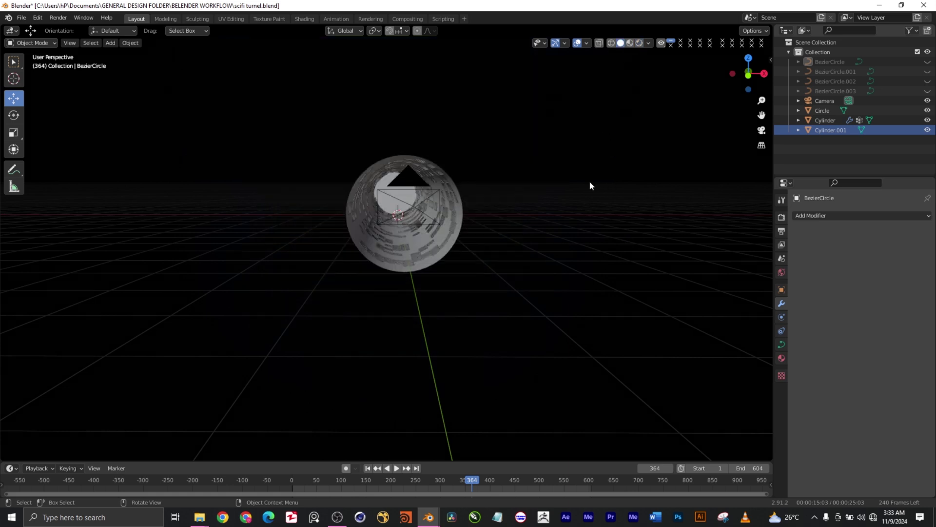
left_click_drag(749, 73, 724, 79)
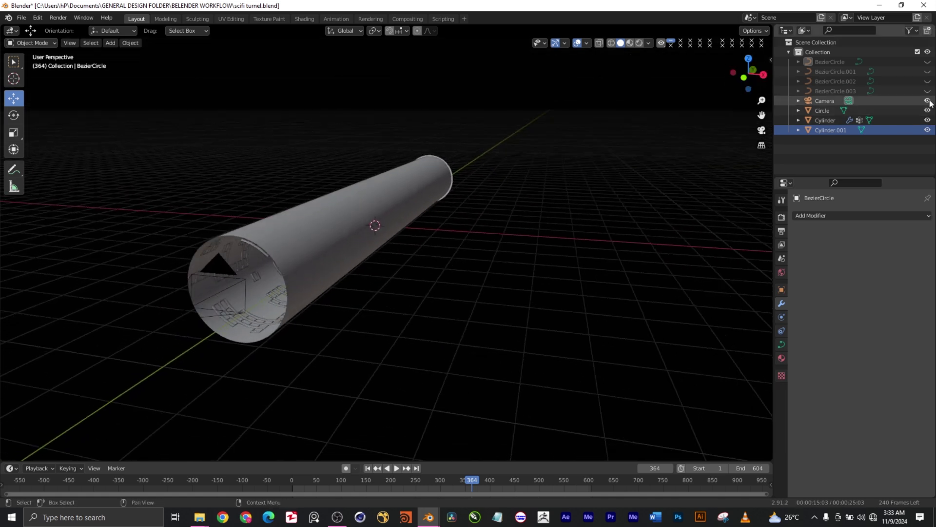
left_click_drag(927, 110, 927, 120)
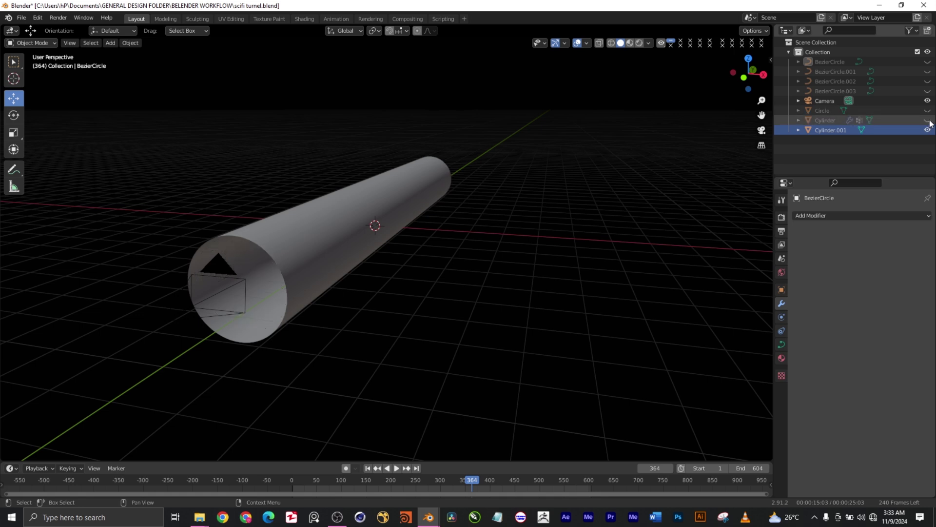
Add a cylinder mesh and move it about 3.74 m along the X axis, beside the existing tunnel.
mouse_move(760, 73)
left_mouse_down()
mouse_move(775, 71)
mouse_move(763, 74)
left_mouse_up()
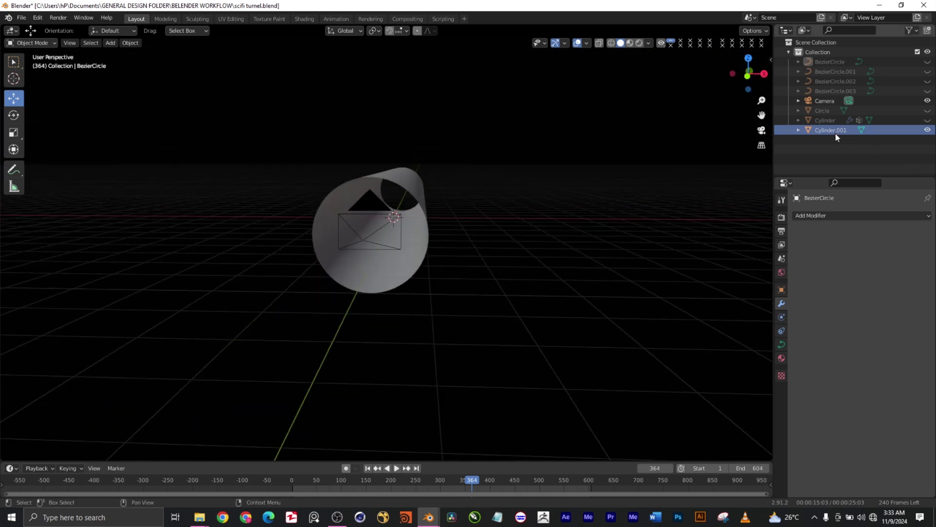
left_click(111, 43)
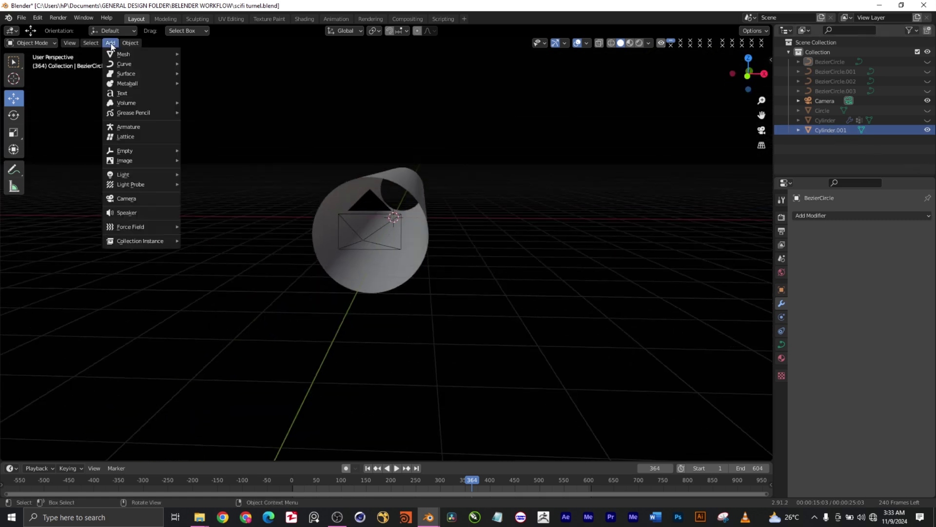
mouse_move(153, 50)
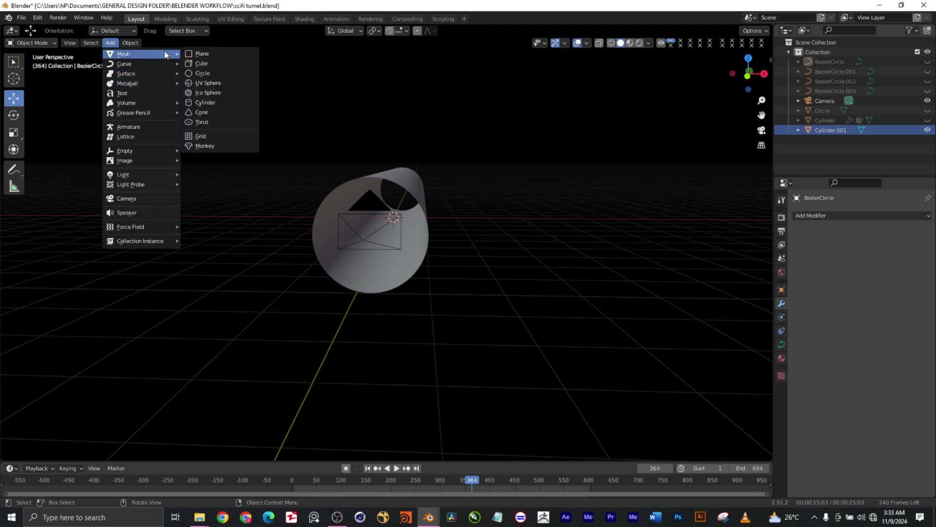
left_click(223, 103)
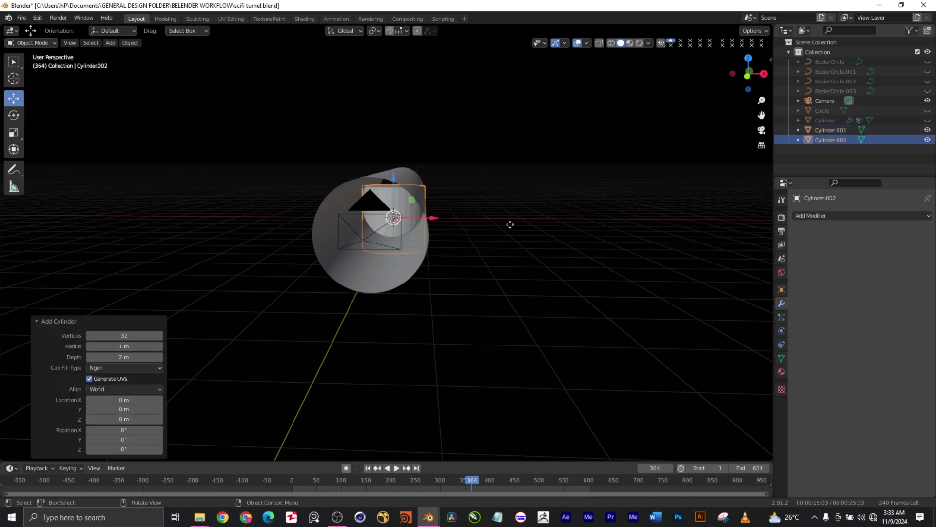
key("g")
key("x")
left_click(554, 227)
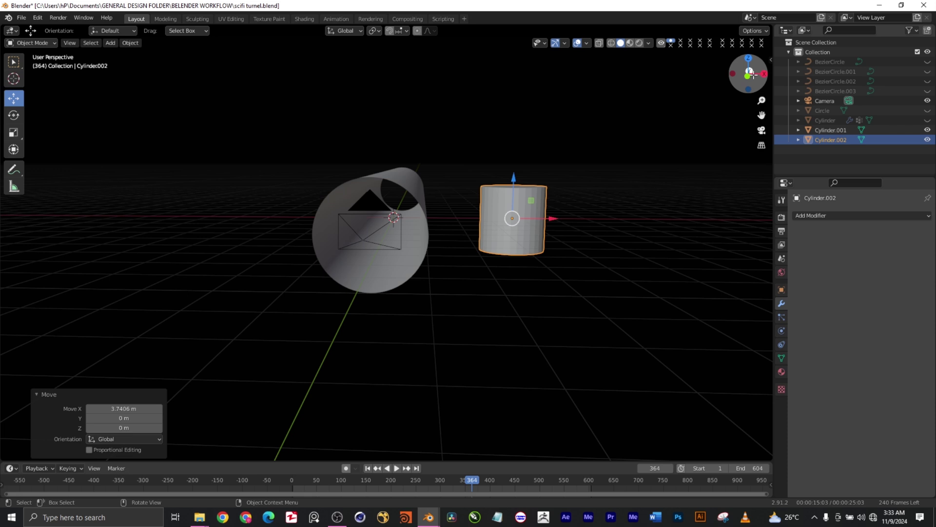
Rotate the new cylinder about the X axis until it lies roughly parallel to the existing tunnel.
left_click_drag(751, 73, 711, 68)
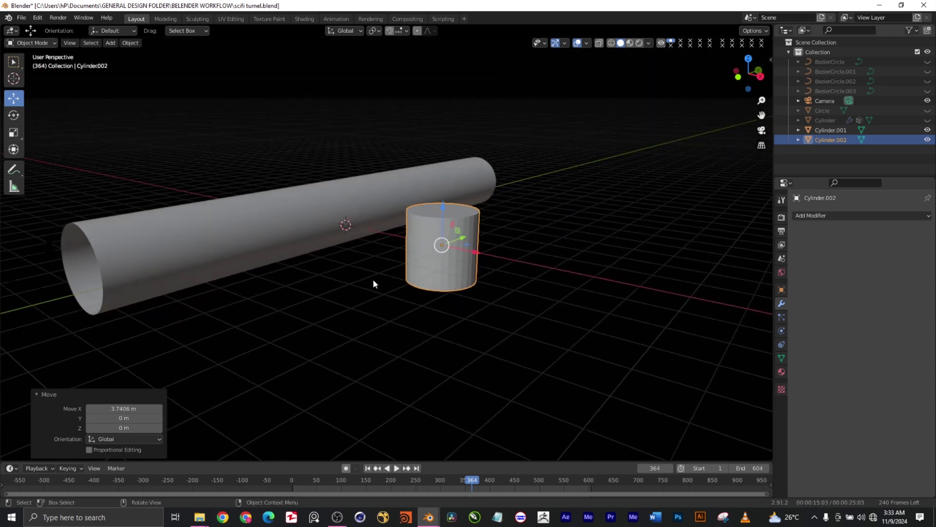
left_click(13, 115)
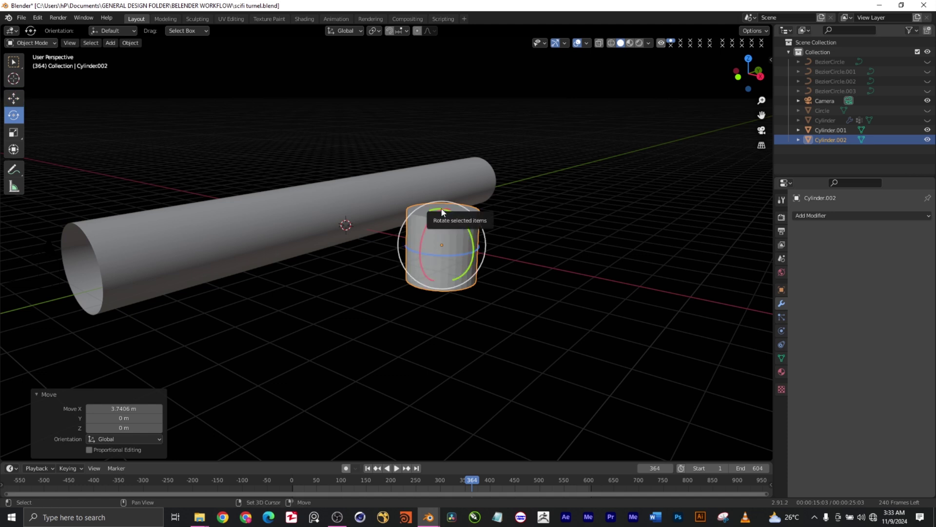
mouse_move(420, 250)
left_mouse_down()
mouse_move(434, 222)
mouse_move(414, 265)
mouse_move(433, 229)
mouse_move(414, 255)
left_mouse_up()
mouse_move(759, 79)
left_mouse_down()
mouse_move(734, 80)
mouse_move(752, 78)
mouse_move(735, 95)
mouse_move(747, 90)
left_mouse_up()
left_click_drag(511, 218, 495, 346)
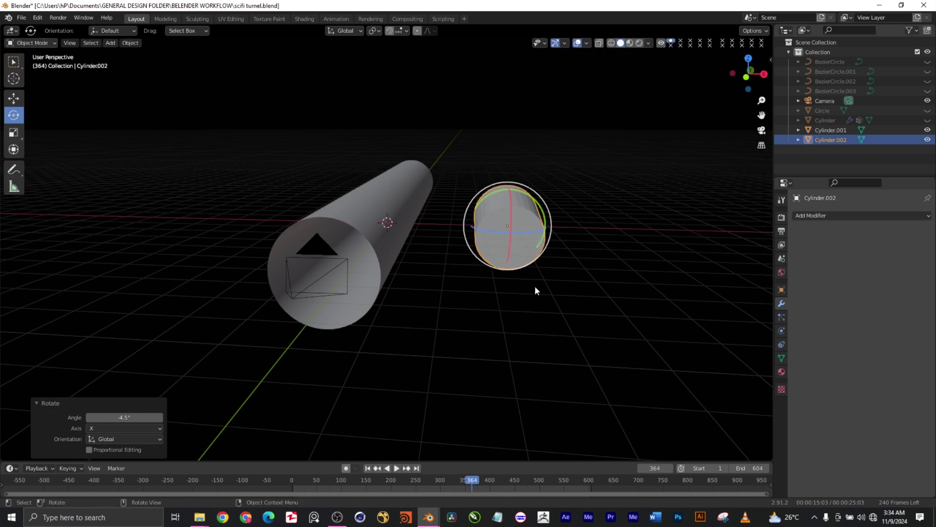
left_click_drag(751, 75, 785, 61)
left_click_drag(314, 259, 322, 269)
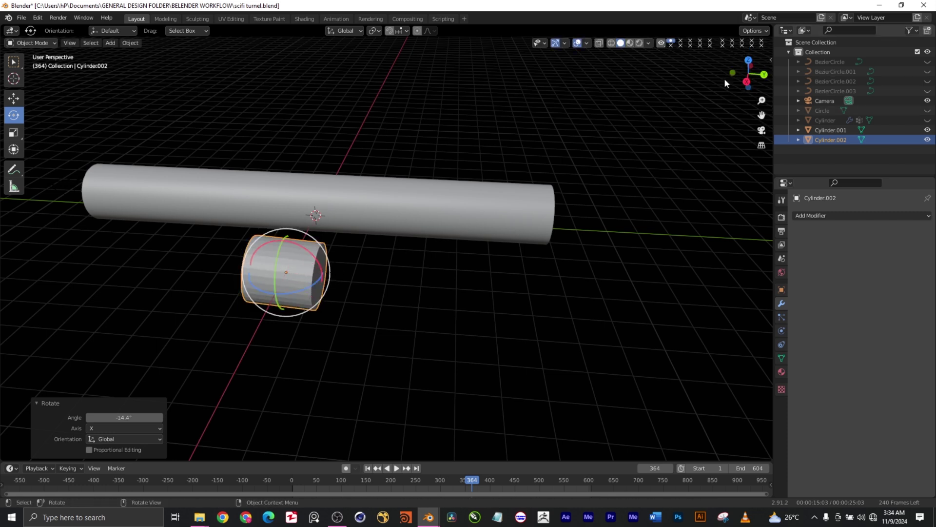
Delete both end-cap faces of the new cylinder in Edit Mode, leaving an open tube.
left_click_drag(749, 73, 685, 125)
key("Tab")
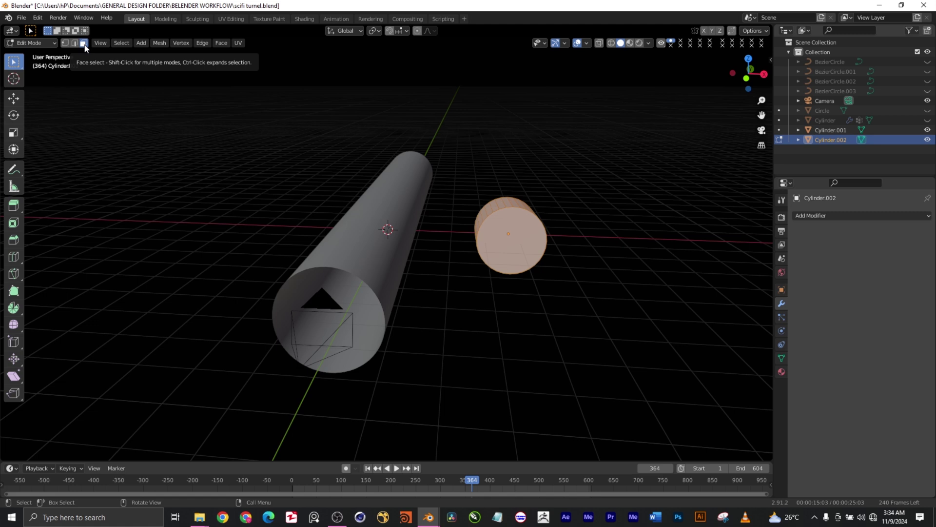
key("alt+a")
left_click(513, 252)
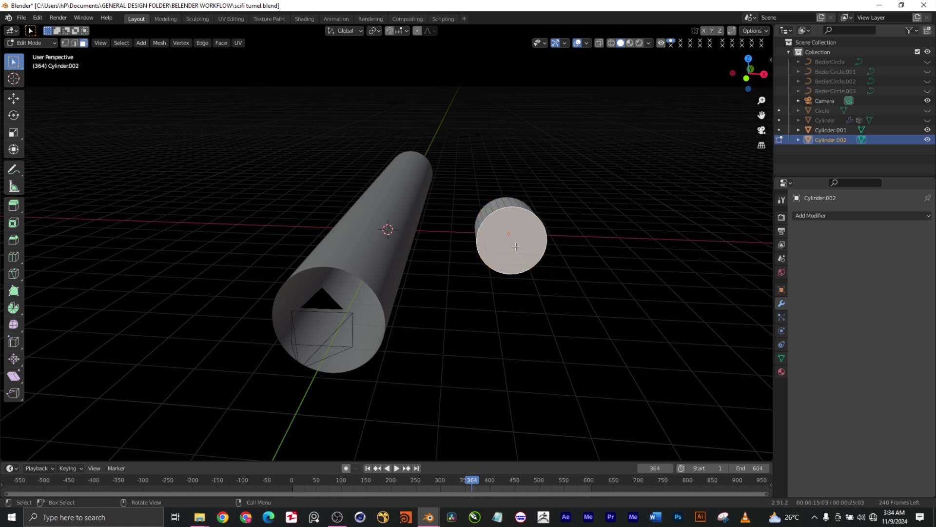
key("x")
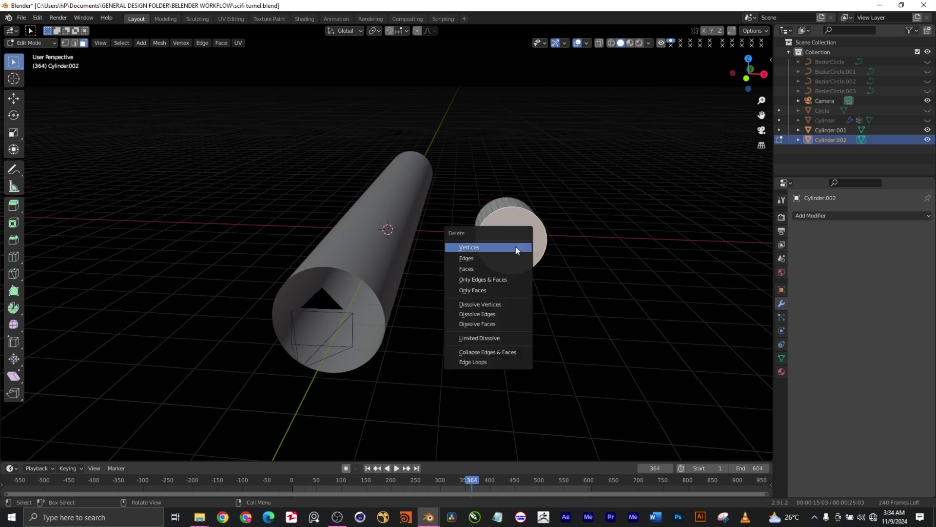
left_click(488, 270)
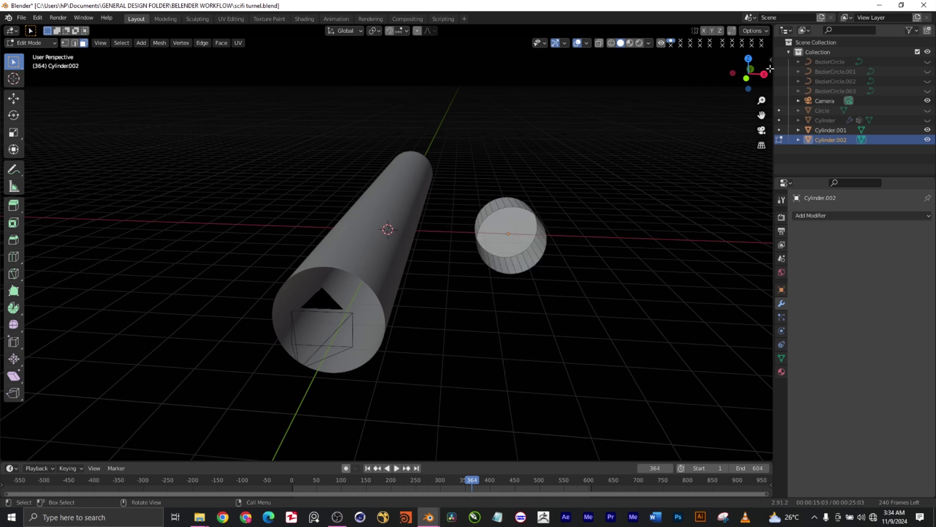
left_click_drag(751, 72, 722, 75)
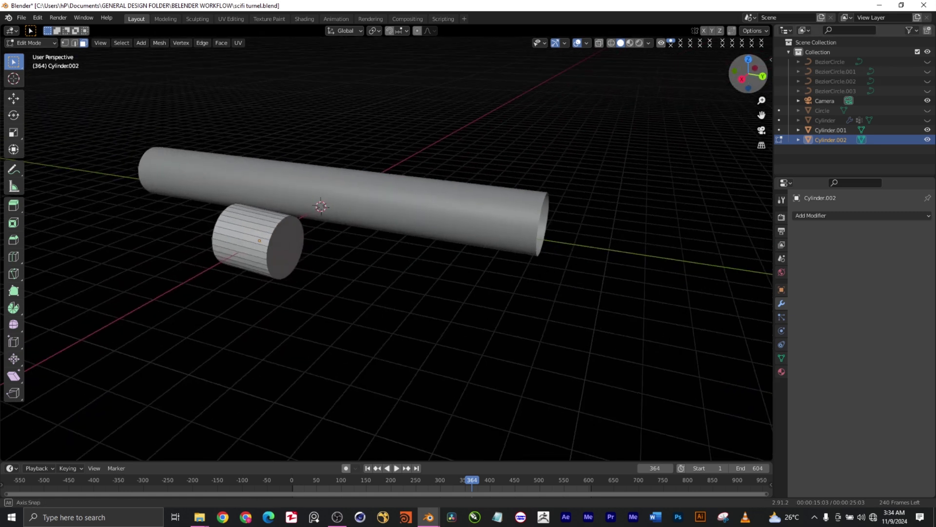
left_click(279, 248)
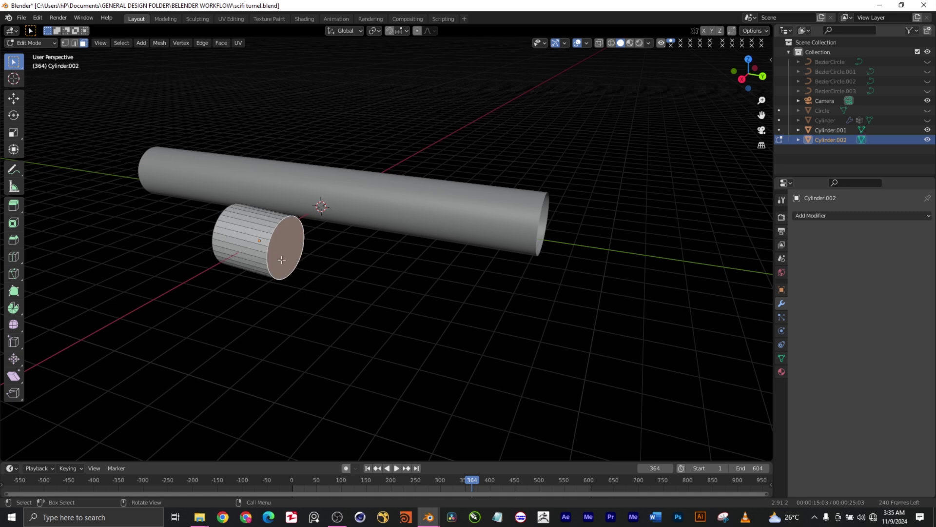
key("x")
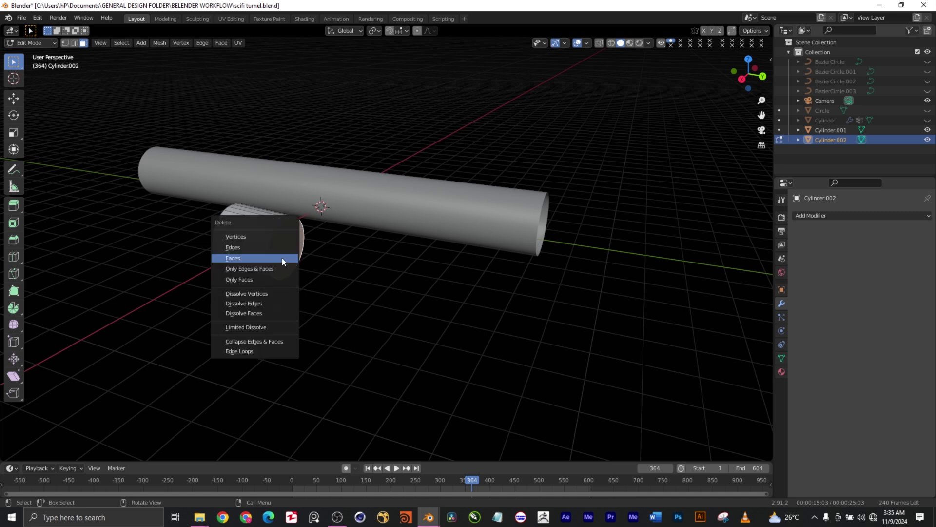
left_click(245, 259)
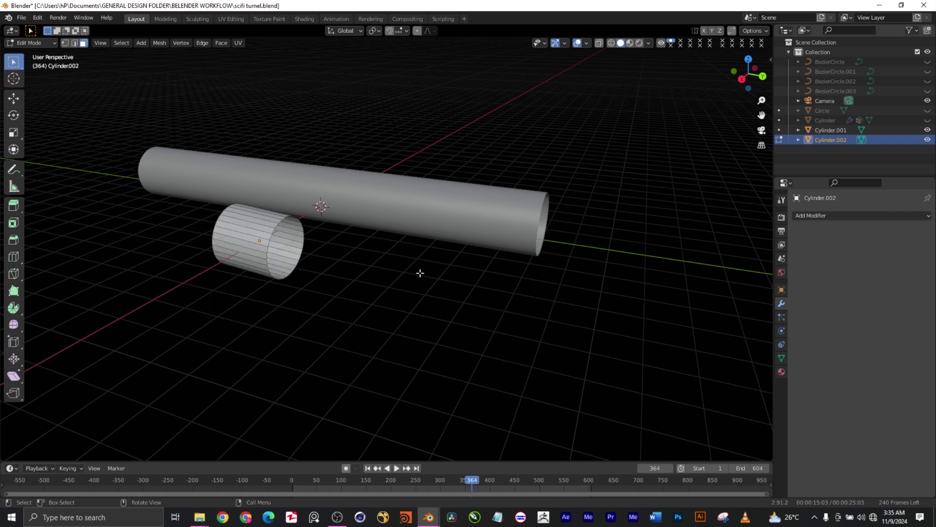
Return to Object Mode and stretch the open tube along the Y axis by a scale of about 7.02.
left_click_drag(749, 74, 767, 78)
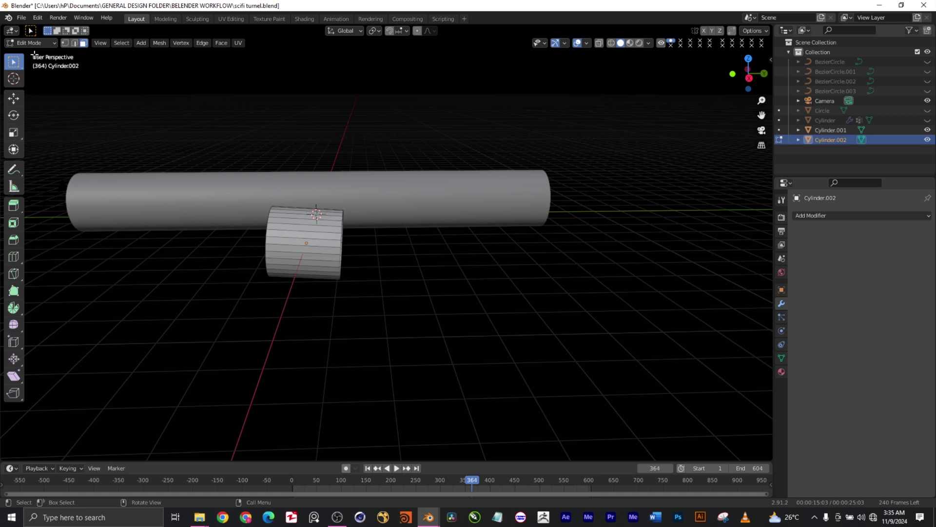
key("Tab")
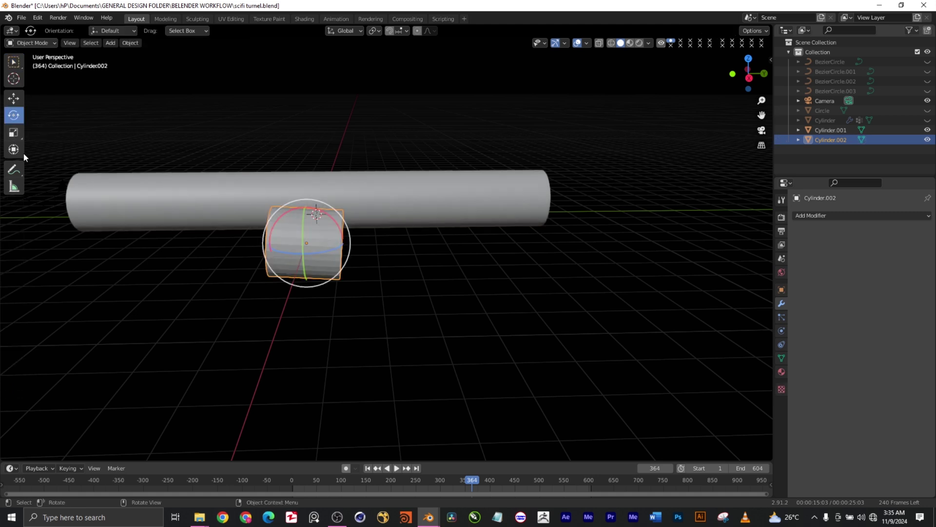
left_click(13, 132)
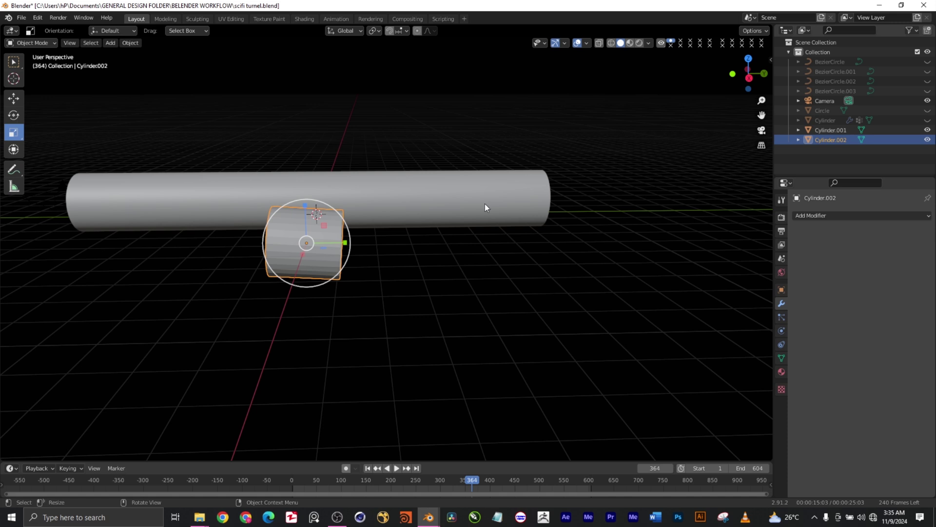
left_click_drag(357, 241, 670, 237)
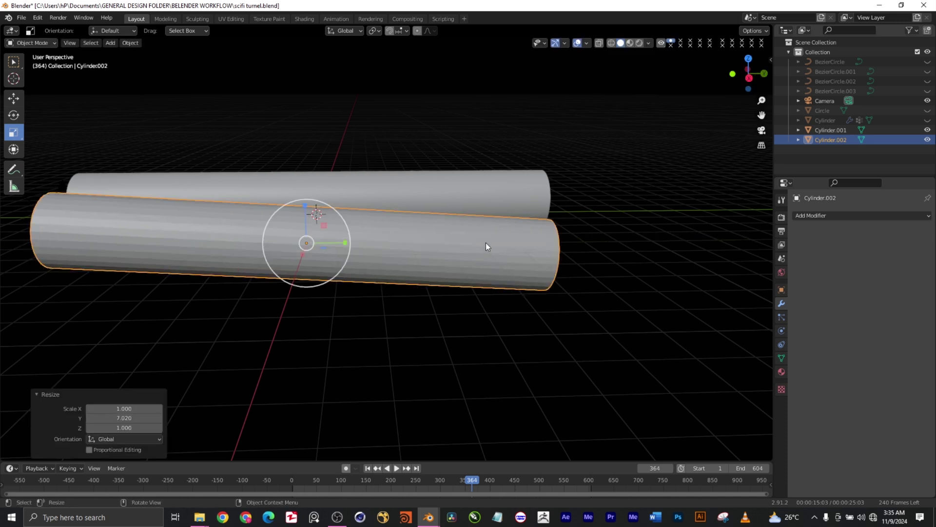
left_click_drag(742, 80, 722, 87)
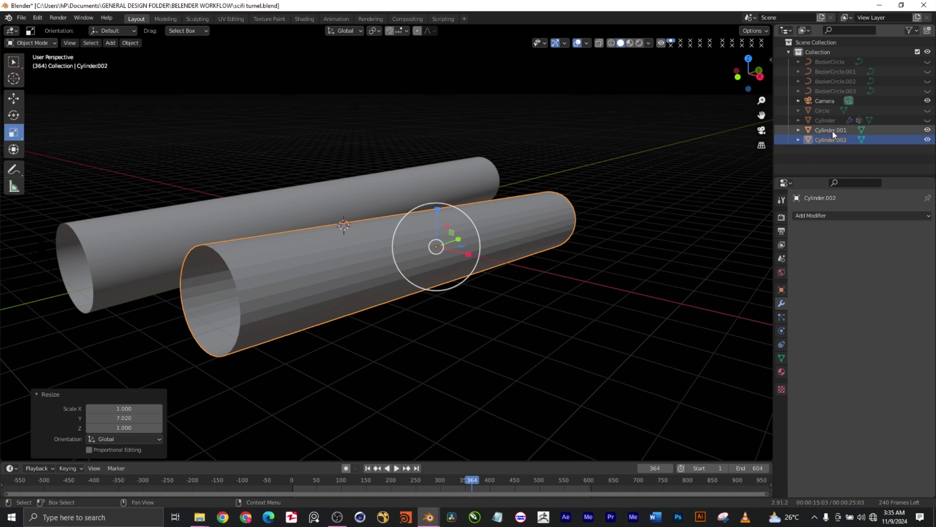
left_click(833, 130)
left_click(799, 130)
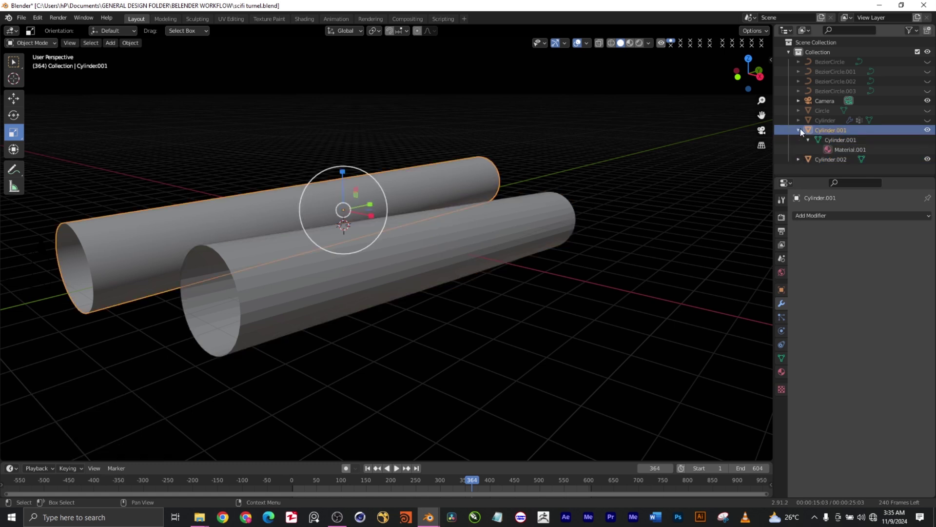
left_click(799, 131)
Enter Edit Mode on Cylinder.002 and try a Skin Resize of about 0.185 on one lengthwise side face.
left_click(827, 139)
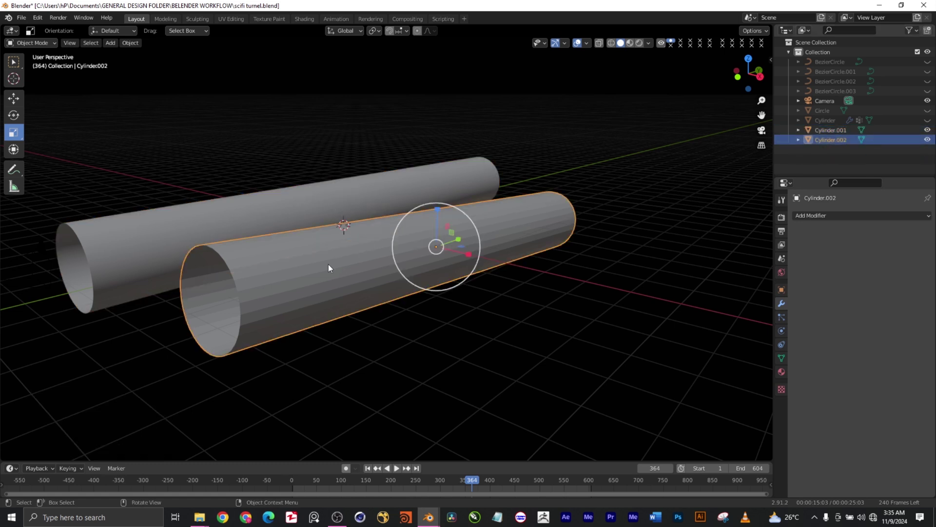
left_click(10, 42)
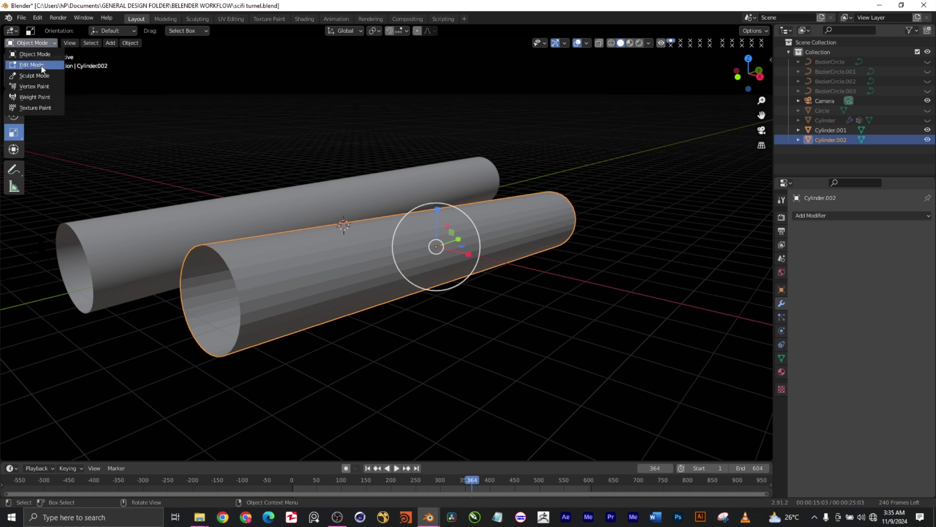
left_click(32, 64)
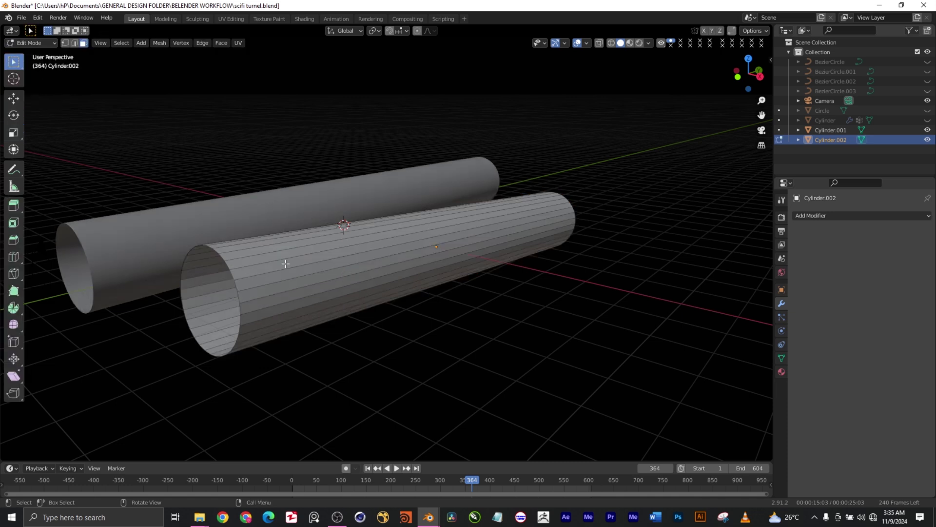
key("ctrl")
left_click(292, 276, "alt")
key("s")
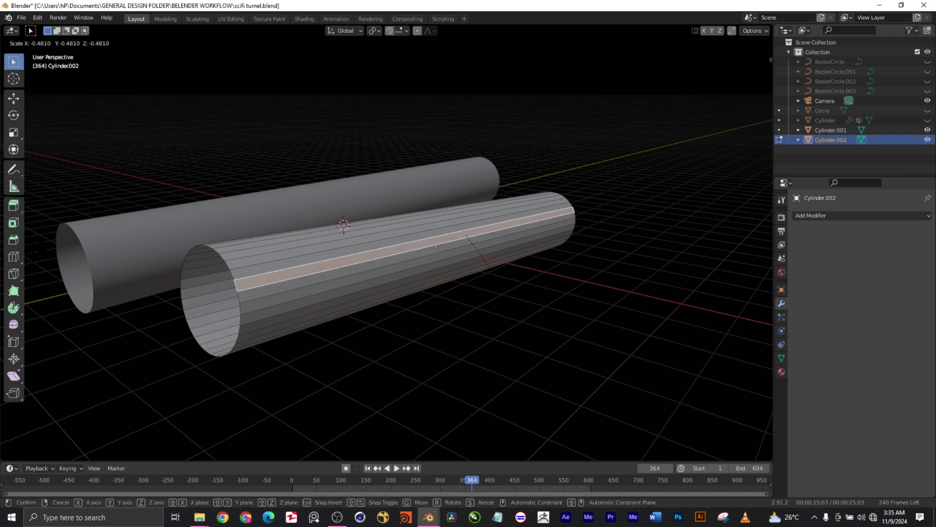
left_click(468, 241)
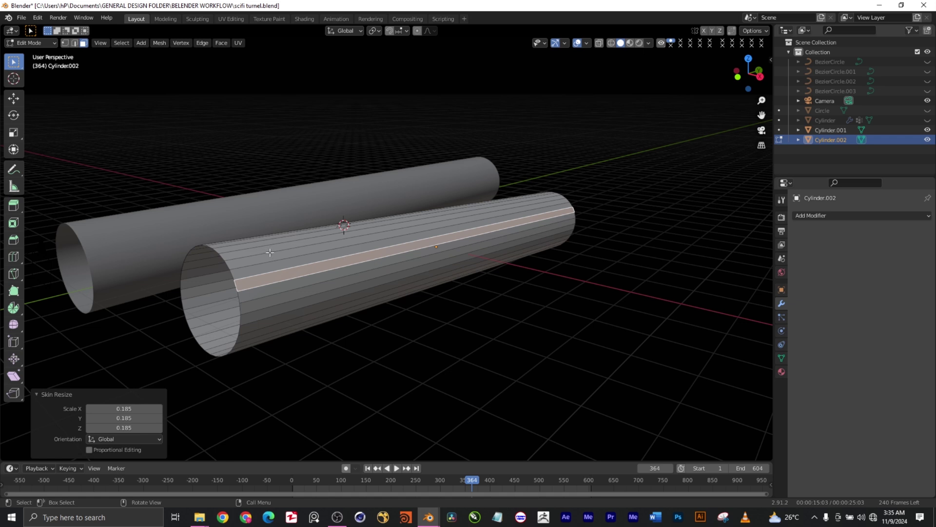
right_click(276, 271)
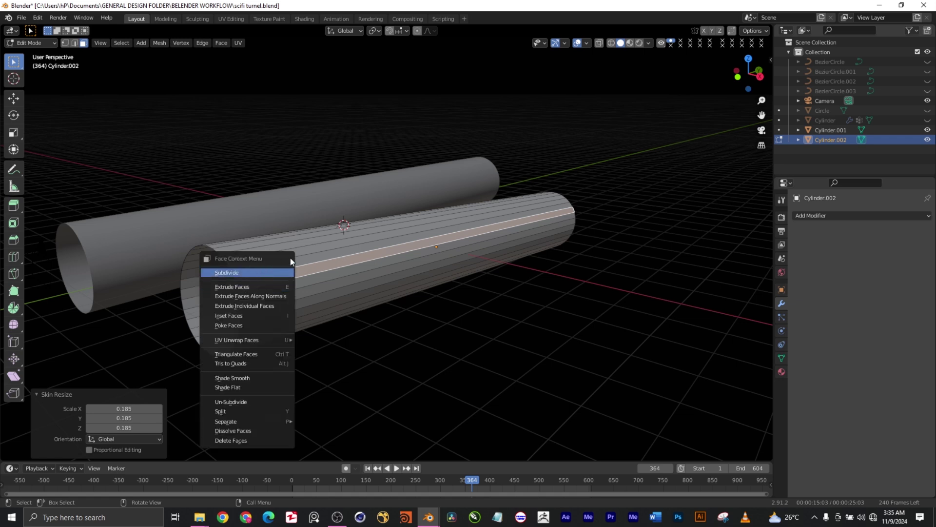
key("Escape")
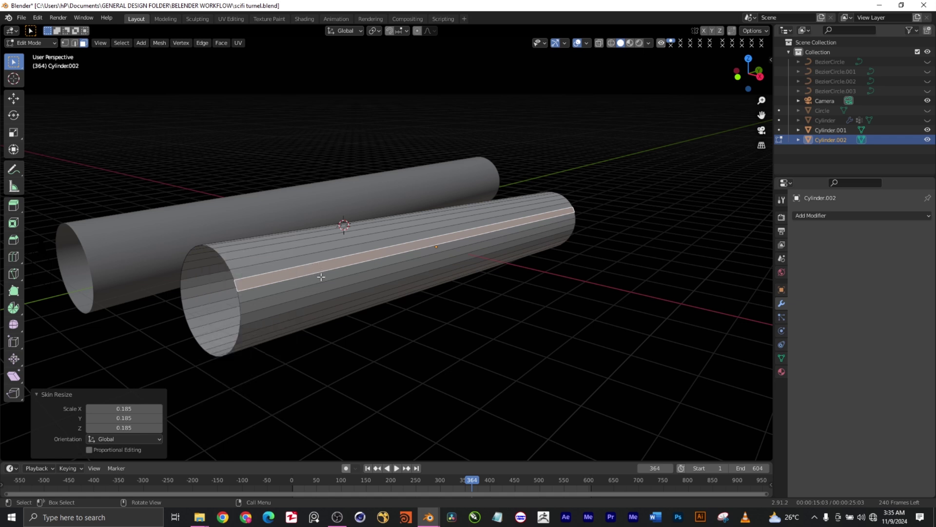
Select all faces of the new open tube, subdivide them twice with one cut each, and return to Object Mode.
left_click(121, 43)
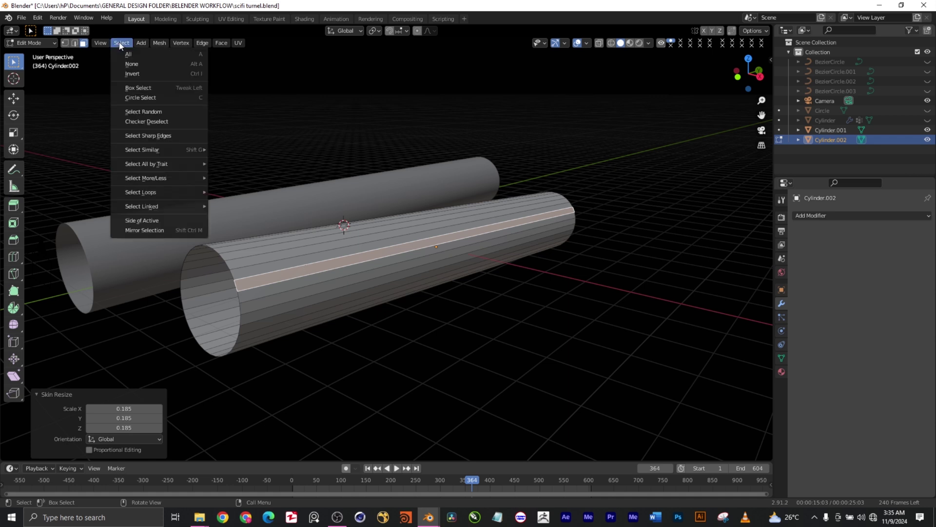
left_click(155, 54)
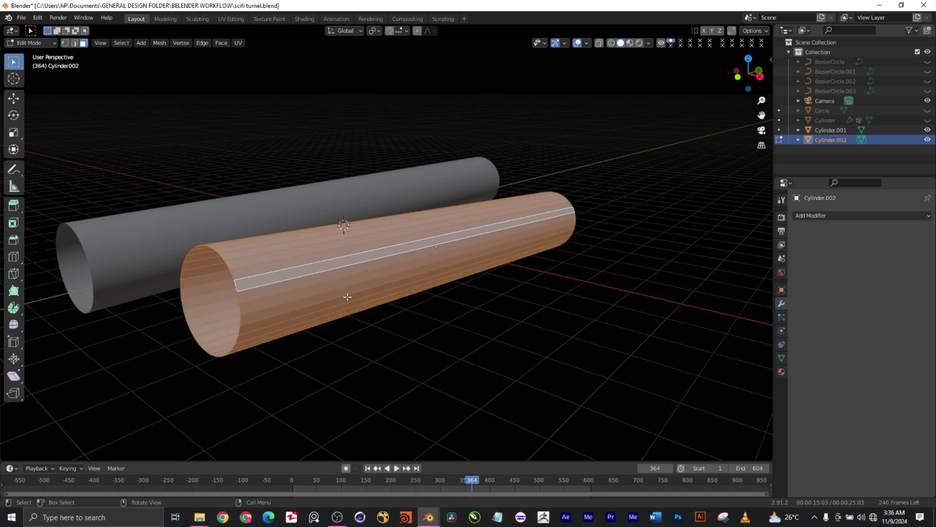
right_click(311, 273)
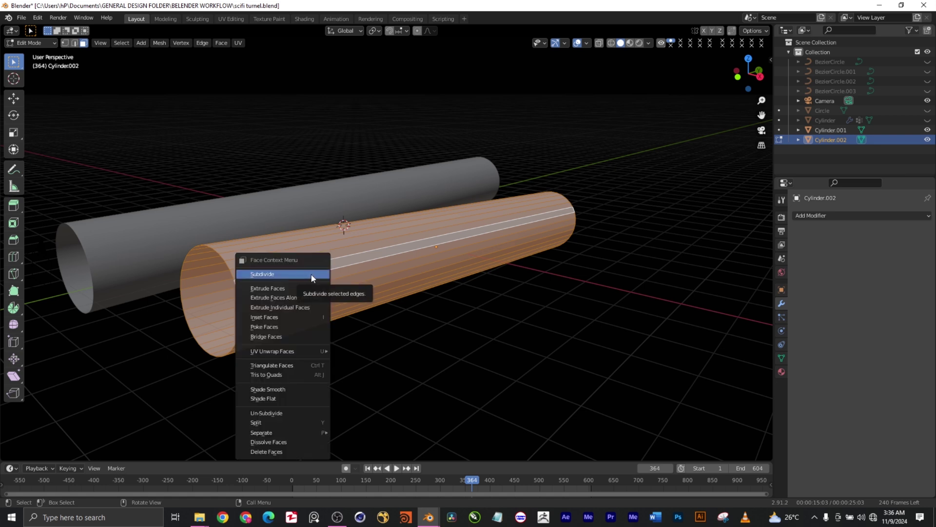
left_click(307, 274)
right_click(312, 271)
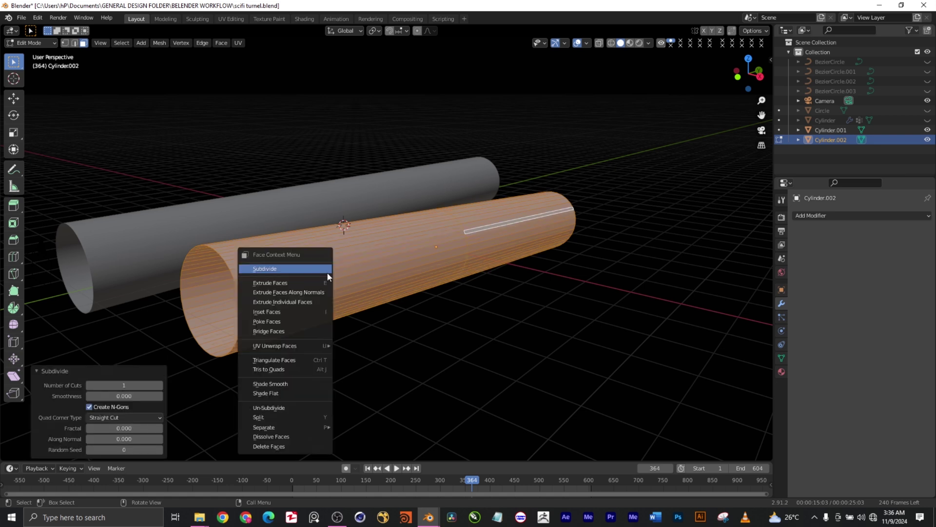
left_click(313, 270)
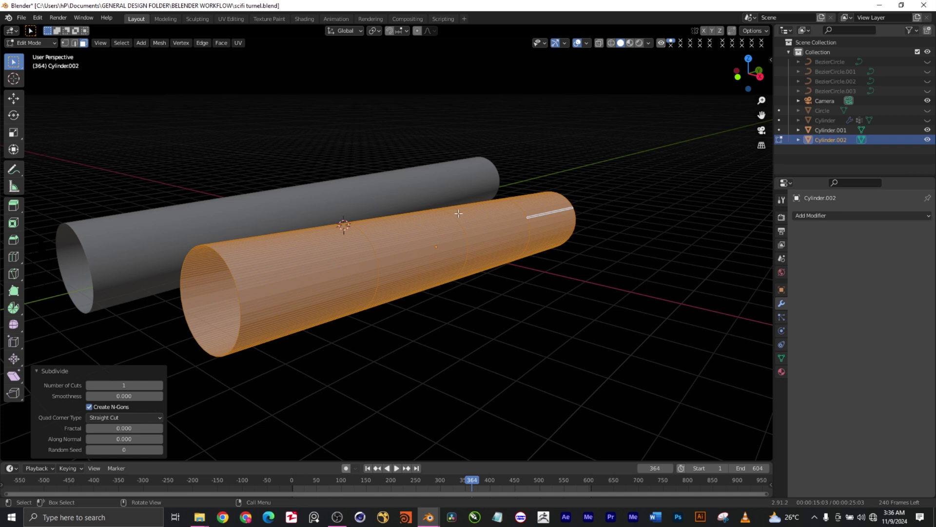
key("Tab")
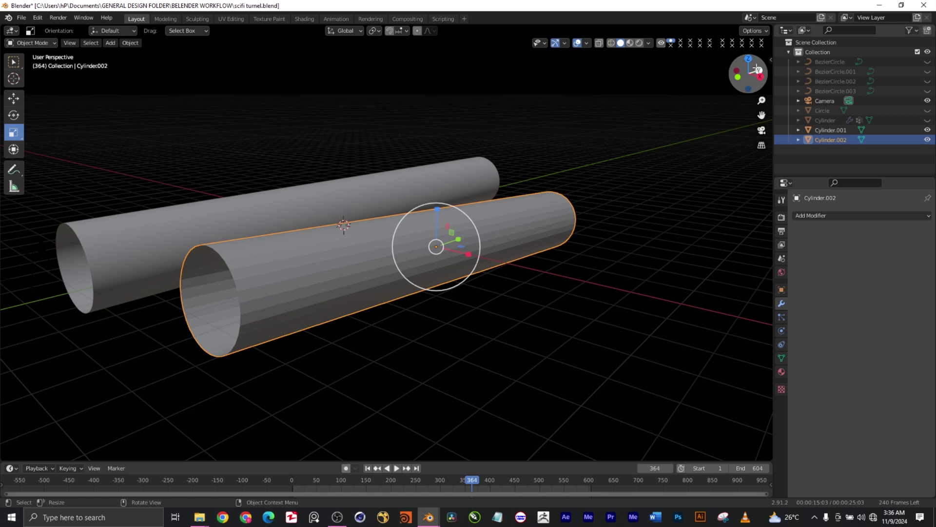
Try a Subdivision Surface modifier with a viewport level of 2 on the new tube, and remove the modifier.
mouse_move(759, 77)
left_mouse_down()
mouse_move(695, 82)
mouse_move(693, 96)
mouse_move(760, 81)
left_mouse_up()
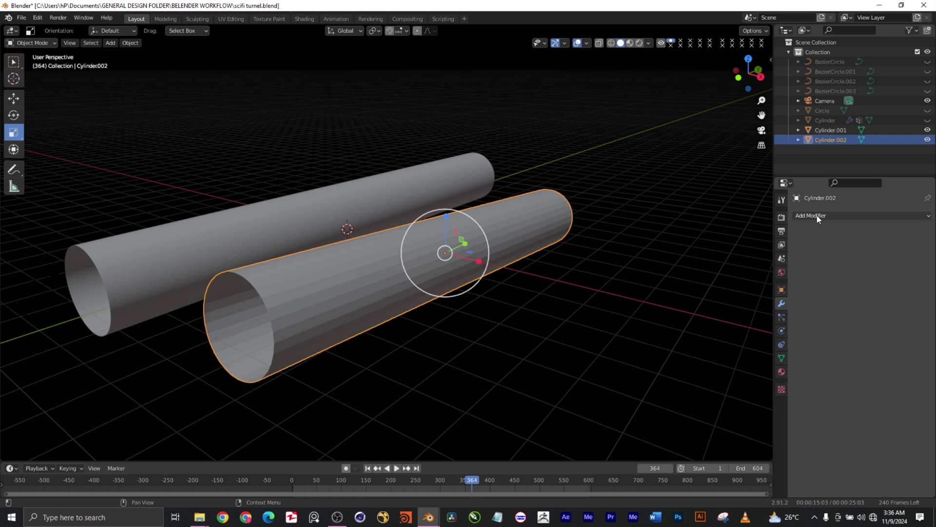
left_click(818, 216)
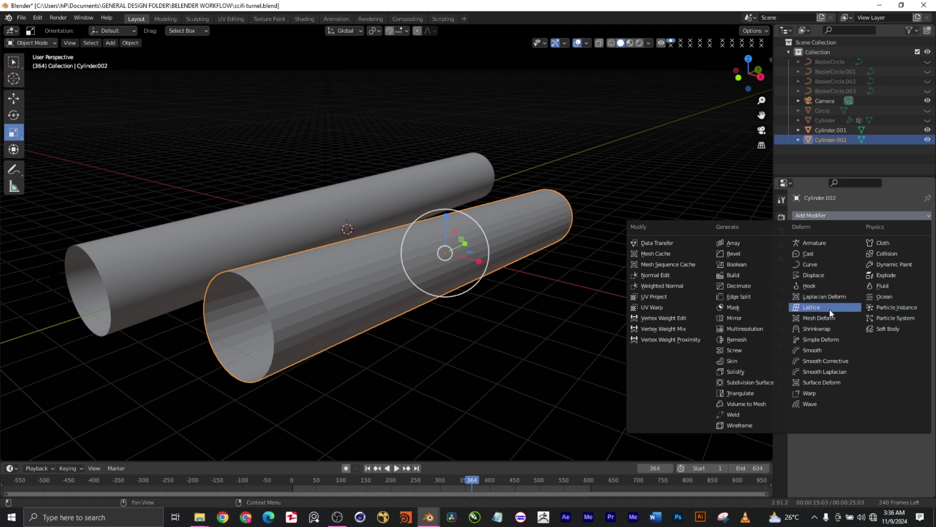
left_click(751, 383)
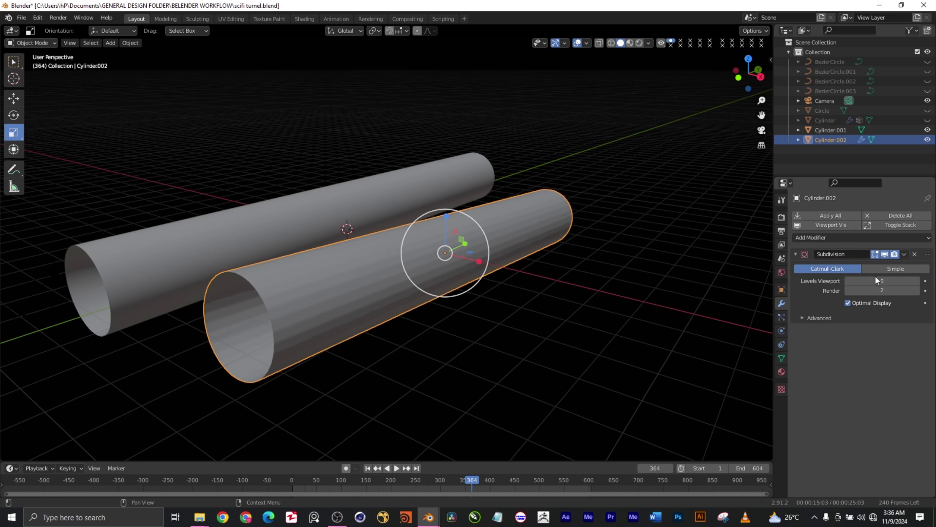
left_click_drag(890, 284, 858, 284)
left_click(890, 284)
type("2")
key("Return")
left_click(915, 254)
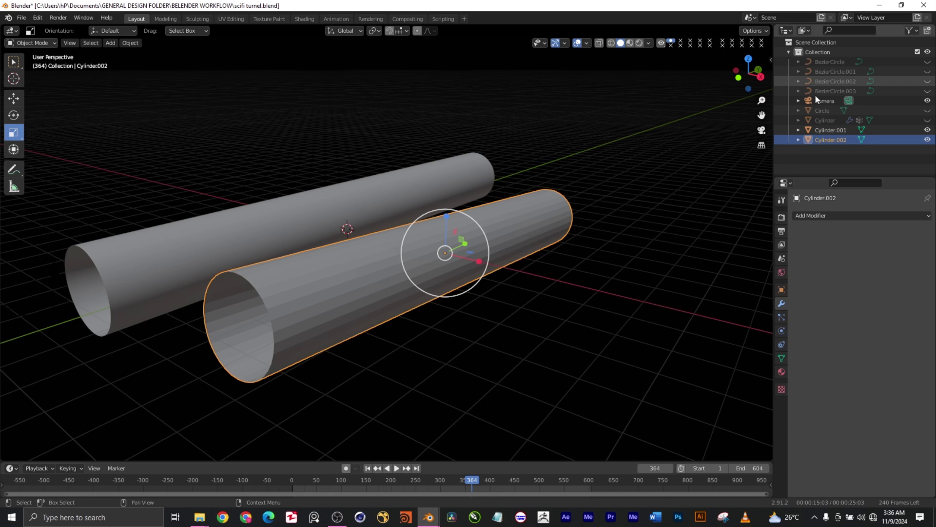
Delete the practice tube Cylinder.002 from the scene.
key("x")
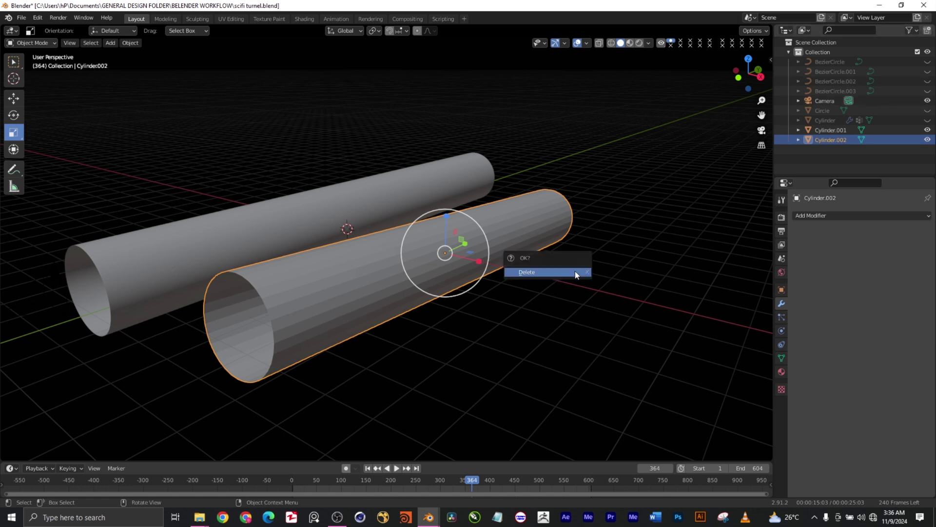
left_click(540, 272)
left_click_drag(759, 77, 787, 72)
Hide the plain base tube Cylinder.001 and show the finished tunnel object Cylinder in the viewport.
left_click(833, 131)
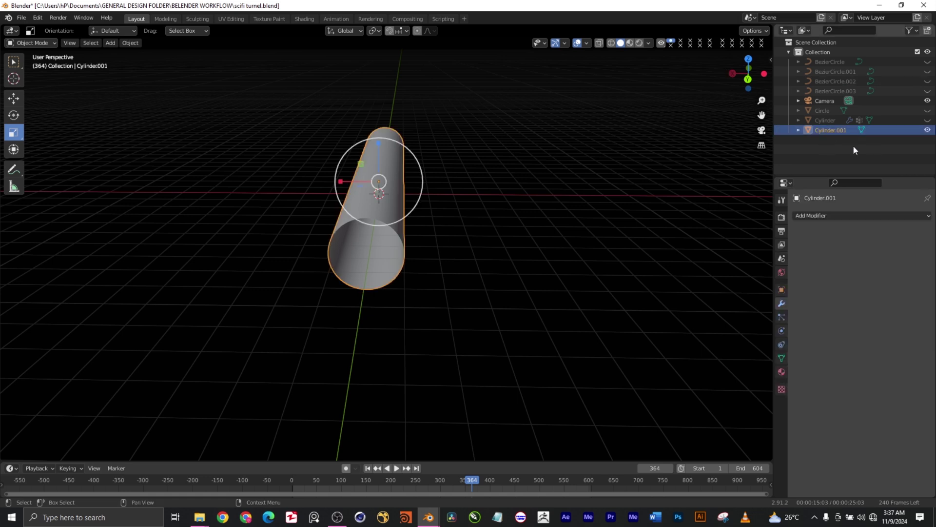
left_click(928, 130)
left_click(928, 121)
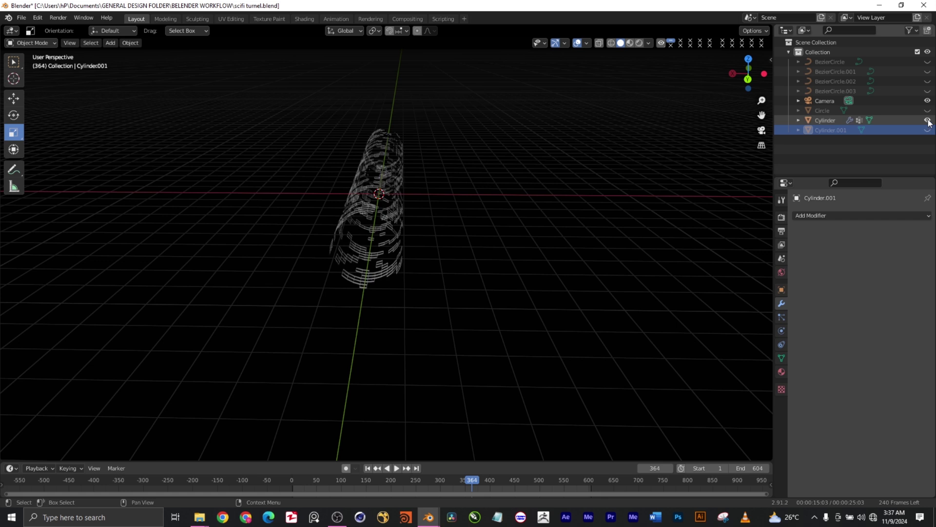
scroll(394, 196, "up", 6)
scroll(393, 195, "down", 6)
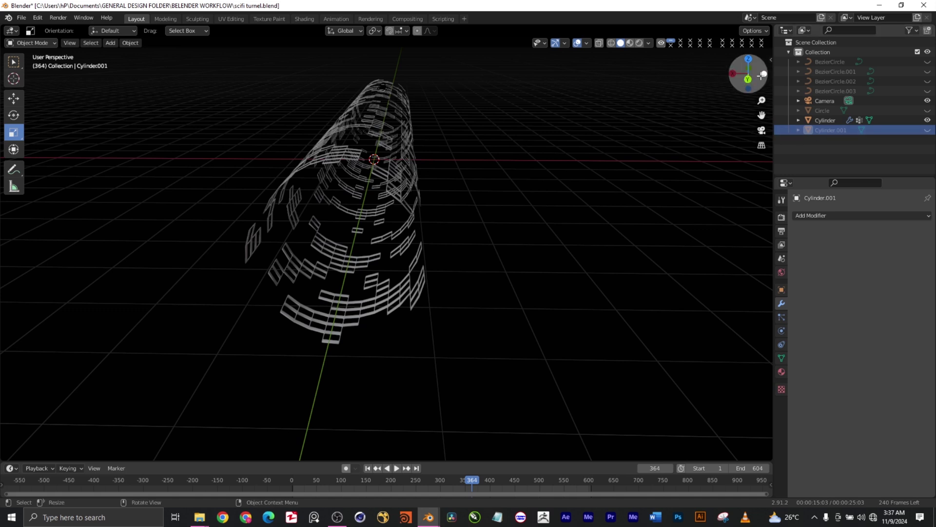
left_click_drag(763, 75, 734, 77)
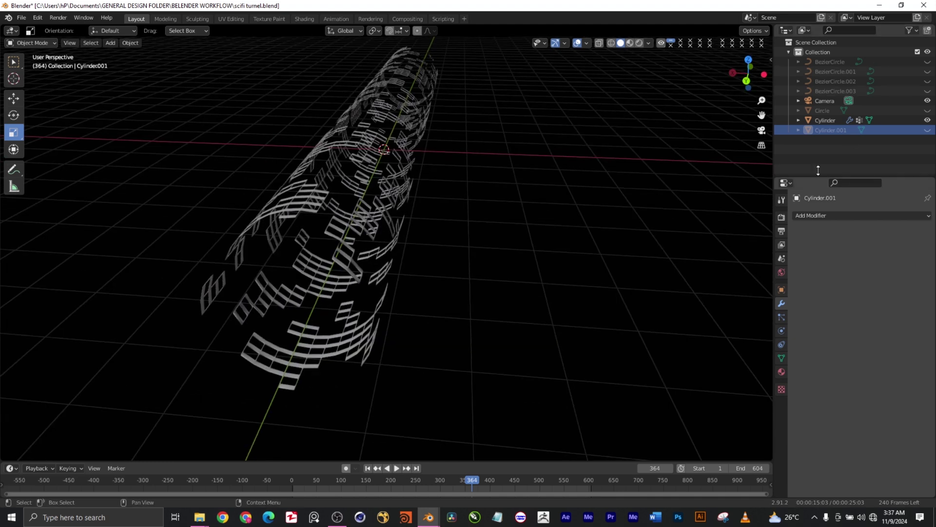
Select the Cylinder object and expand its hierarchy to examine its modifiers and vertex group, highlighting VertexWeightEdit.
left_click(831, 120)
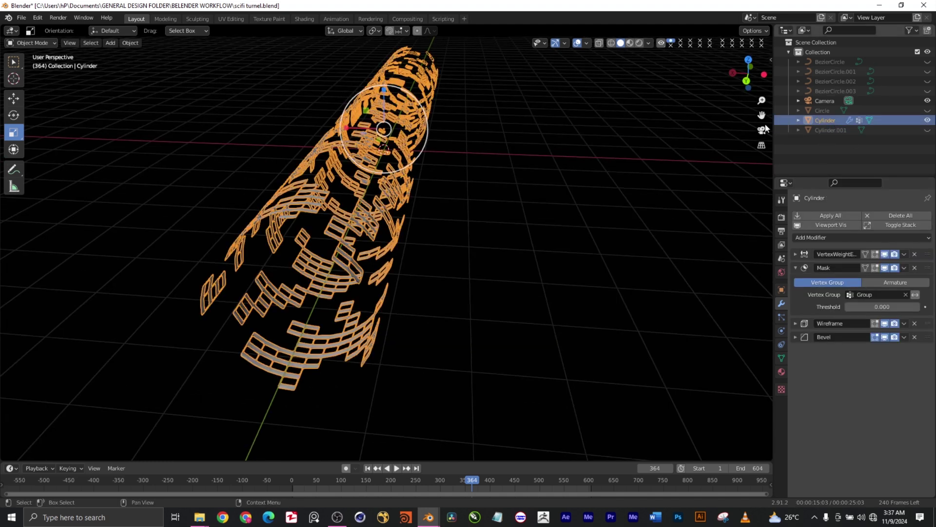
left_click(799, 120)
scroll(866, 159, "down", 2)
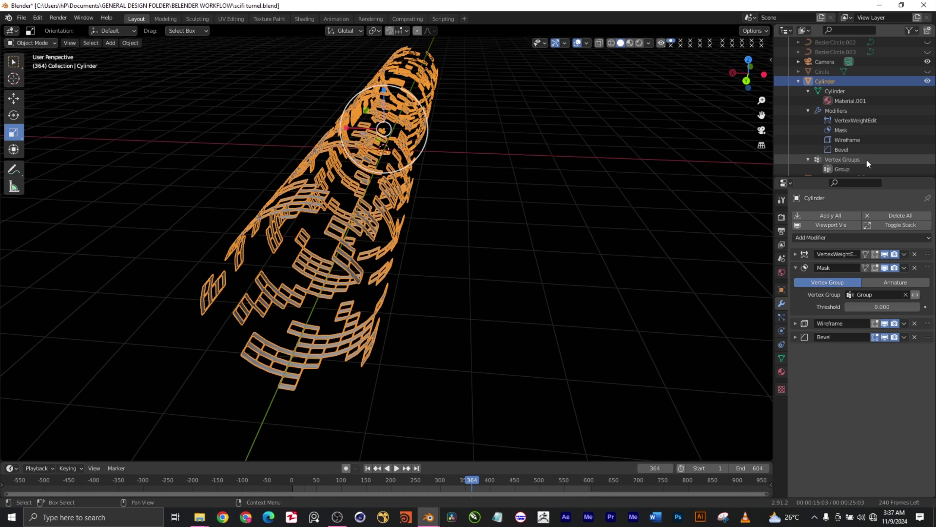
scroll(866, 159, "down", 1)
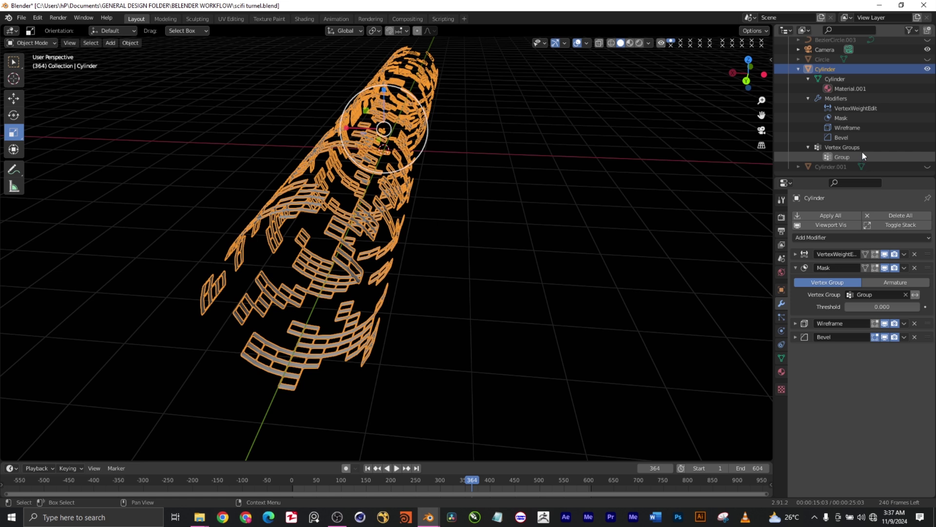
scroll(865, 143, "up", 1)
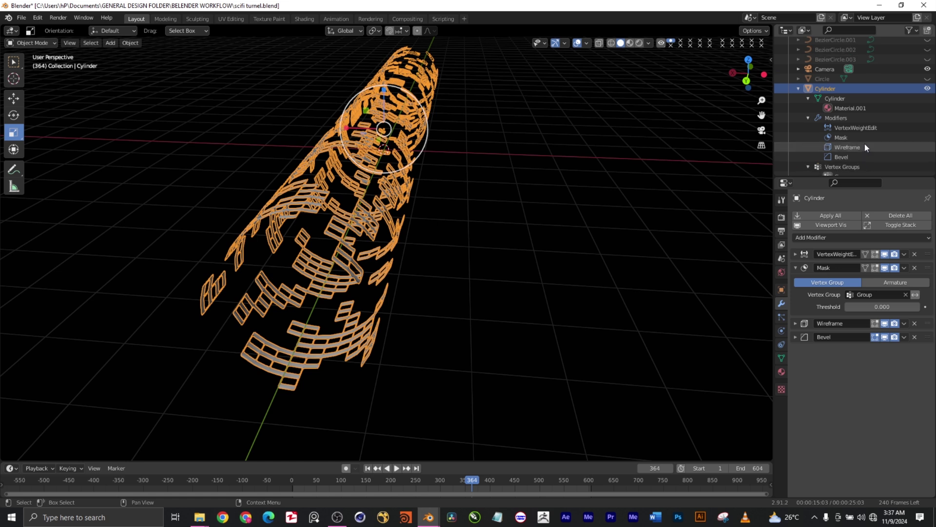
scroll(853, 153, "down", 1)
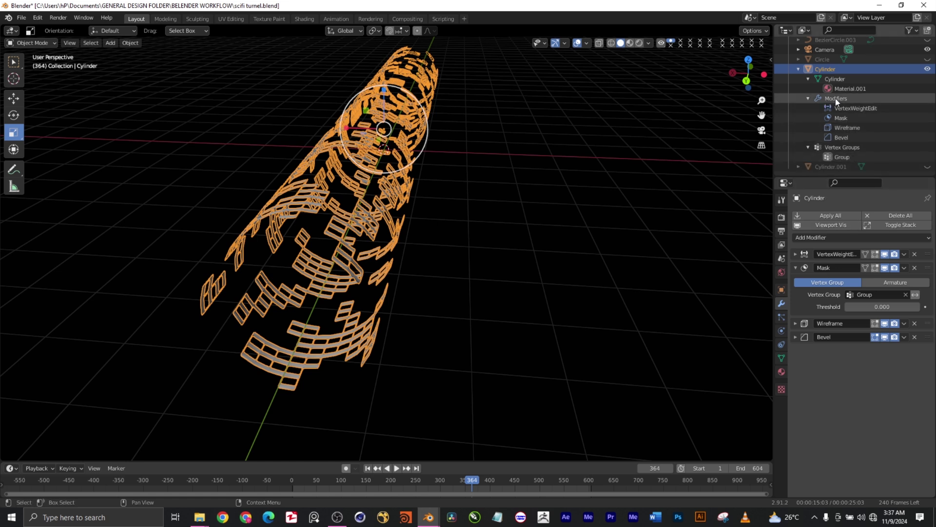
left_click(859, 108)
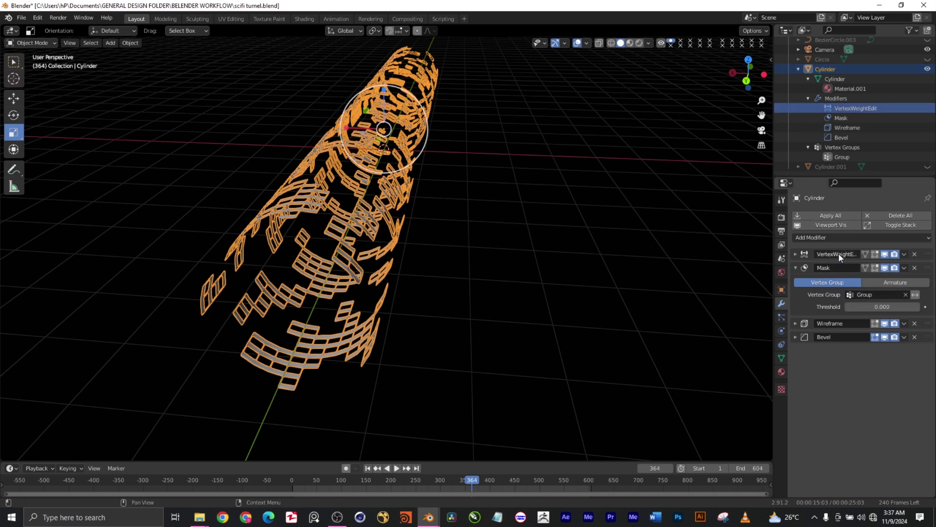
Examine the tunnel with VertexWeightEdit and Wireframe each disabled in the viewport in turn, re-enabling each one.
left_click(885, 254)
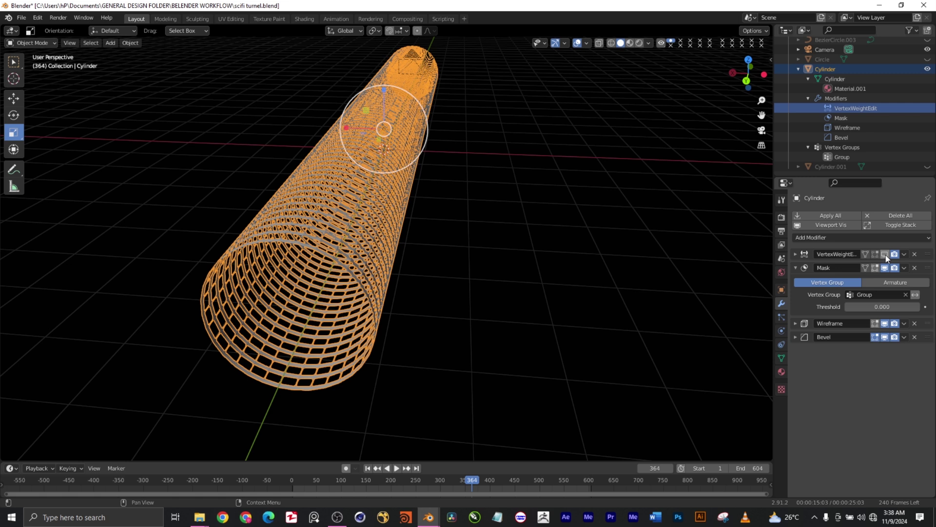
left_click(885, 255)
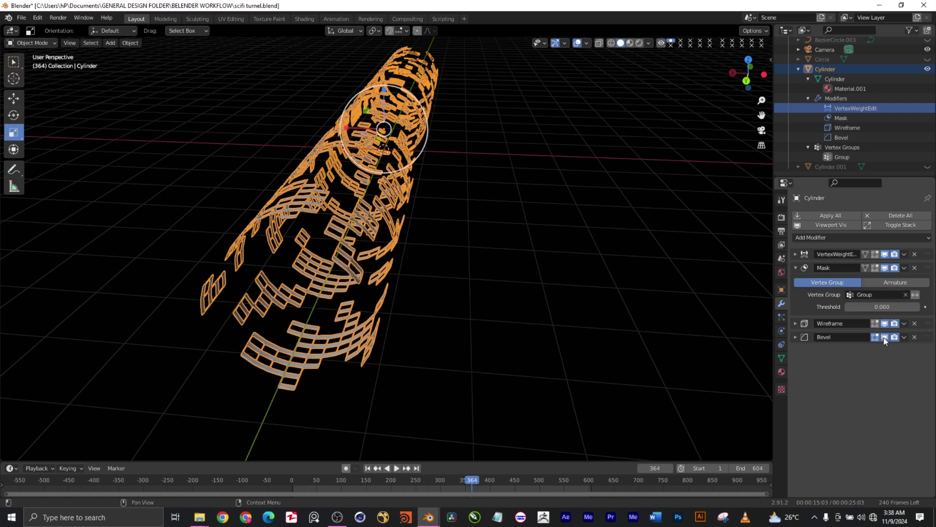
left_click(885, 324)
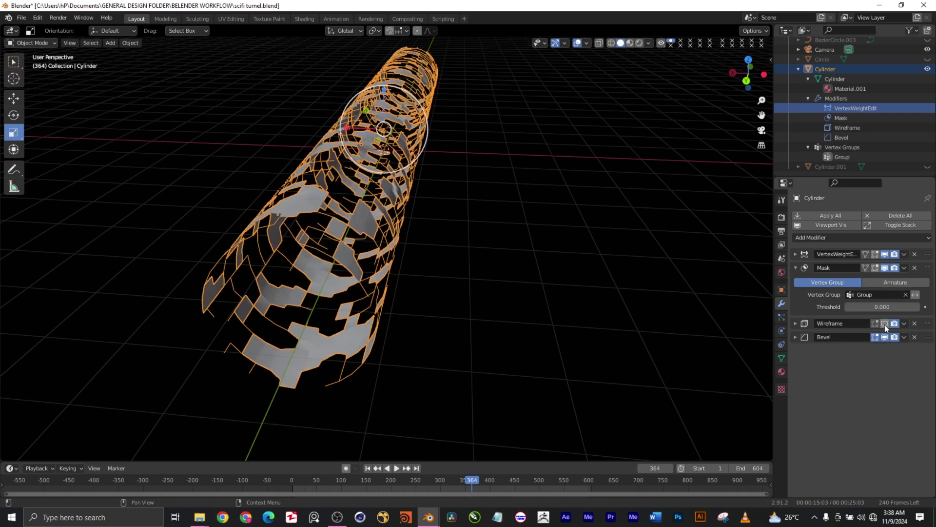
left_click(884, 324)
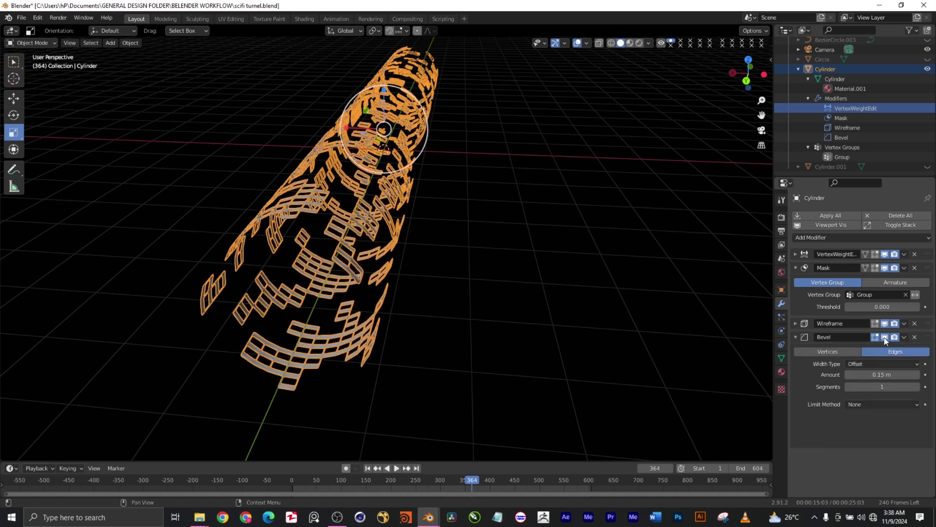
Disable the viewport display of the Bevel and Wireframe modifiers, and toggle the Mask's display off and on to compare.
left_click(885, 337)
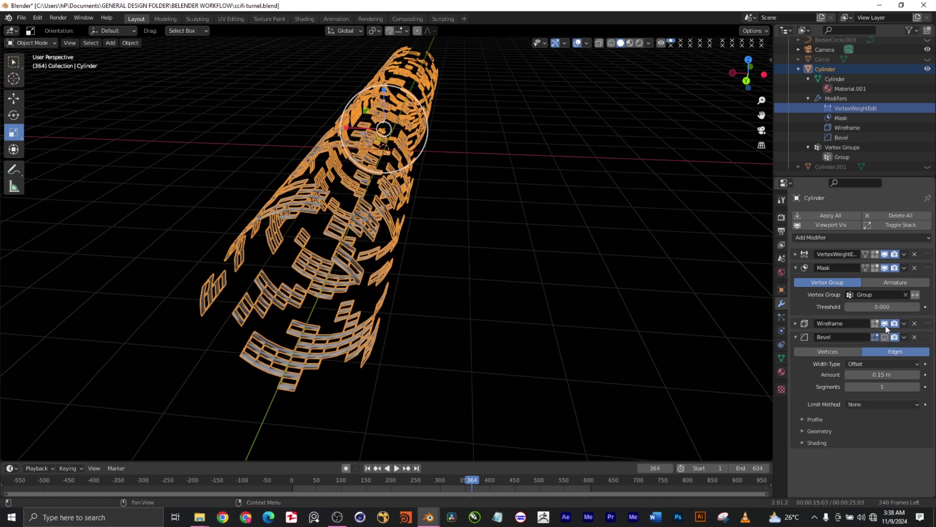
left_click(885, 324)
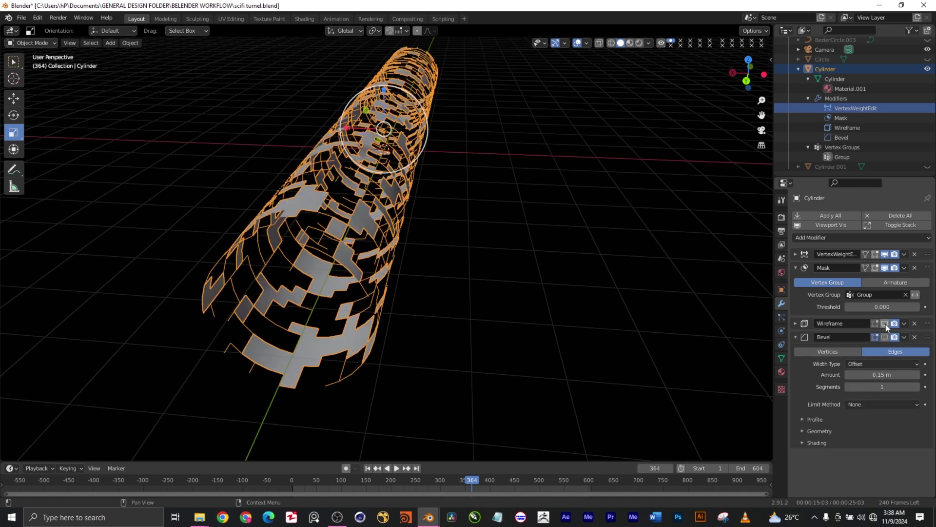
left_click(884, 267)
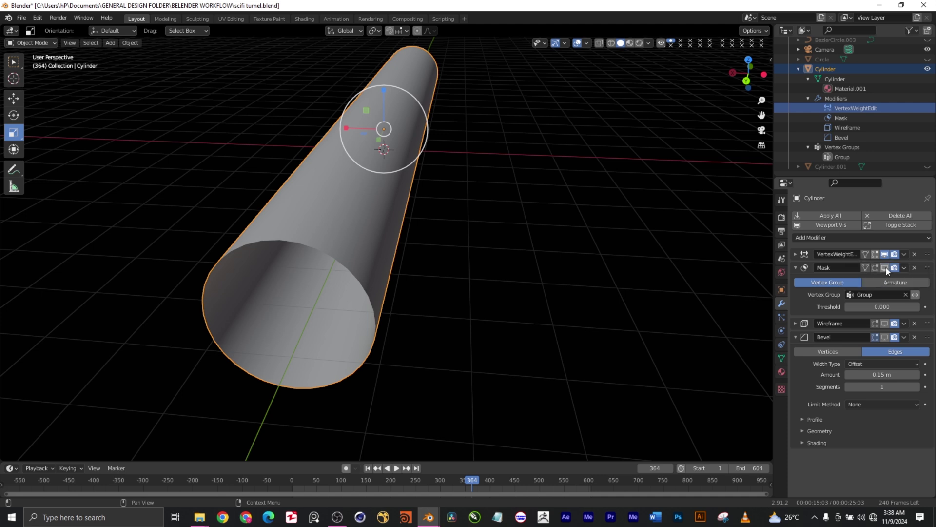
left_click(886, 267)
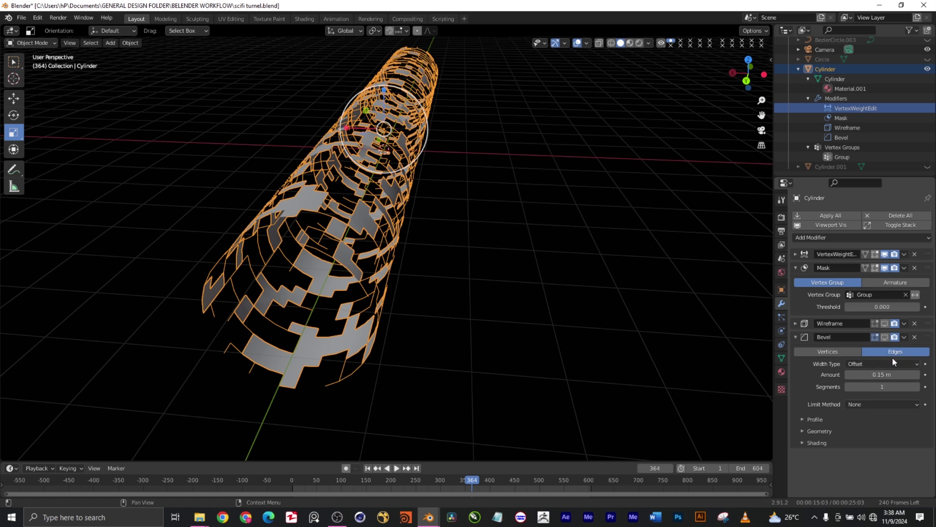
Try the Bevel modifier in Vertices mode, set it back to Edges, and collapse the Mask settings.
left_click(834, 355)
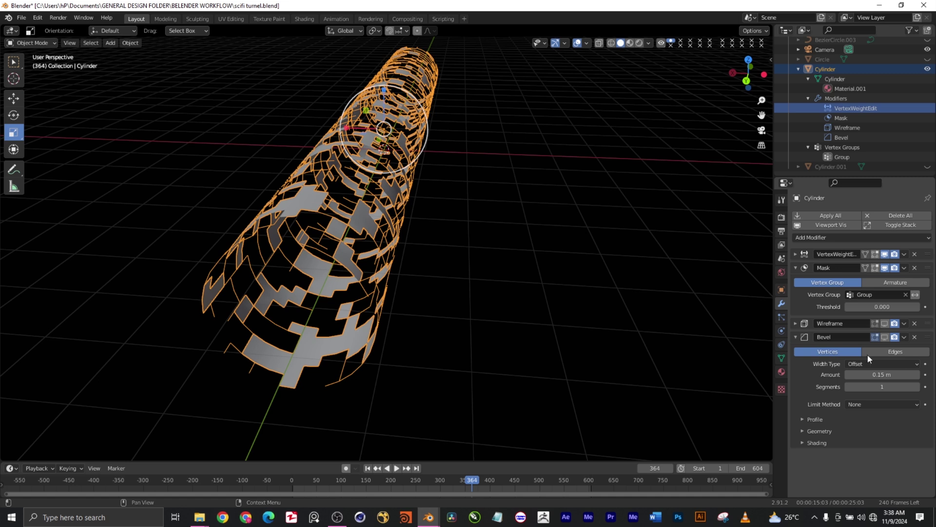
left_click(899, 353)
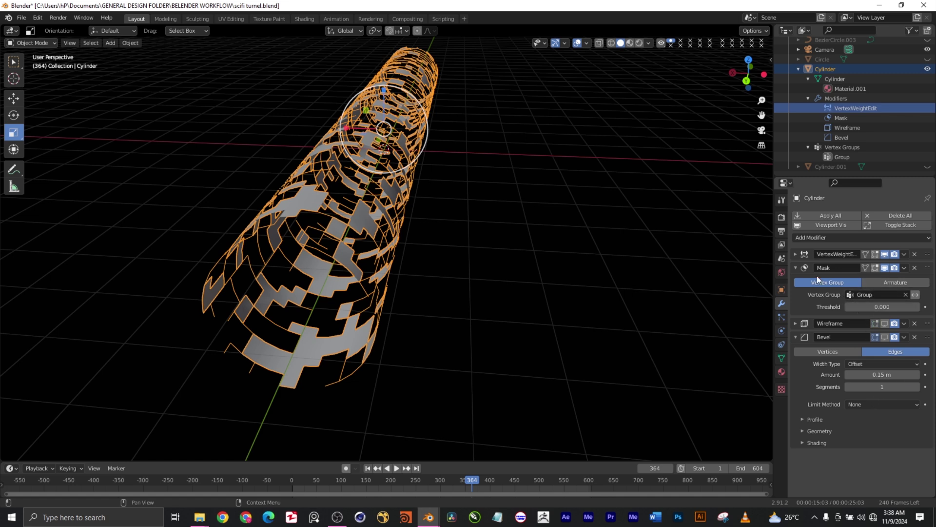
left_click(795, 267)
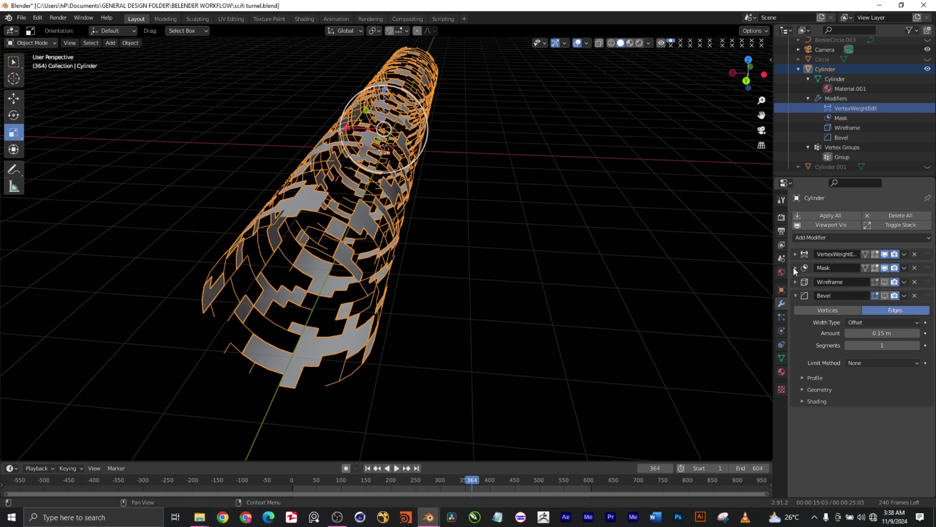
Re-enable the Wireframe modifier's viewport display and expand its settings to disable the Boundary option.
left_click(885, 282)
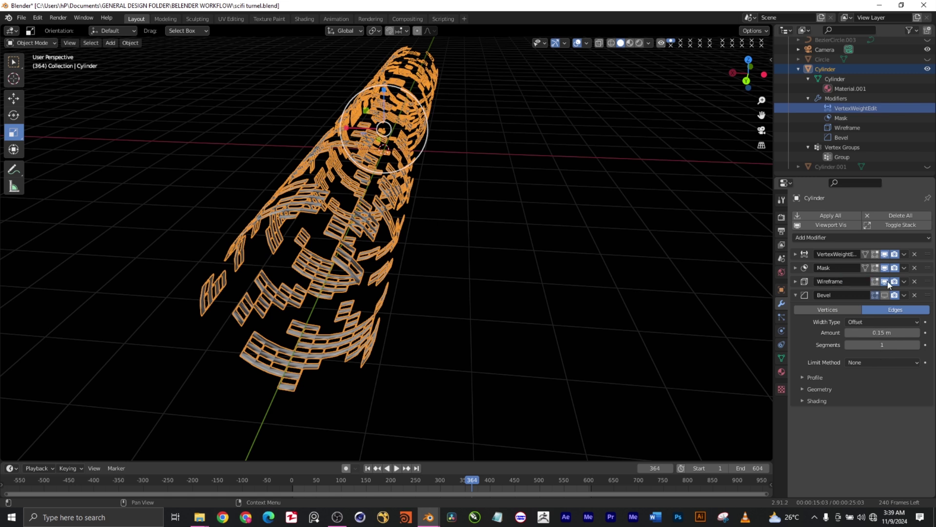
left_click(801, 295)
left_click(797, 281)
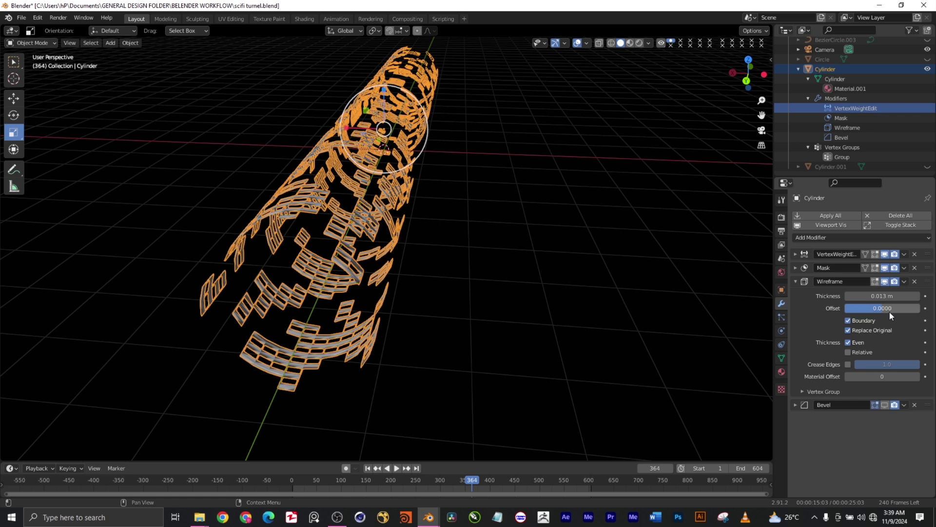
left_click(849, 322)
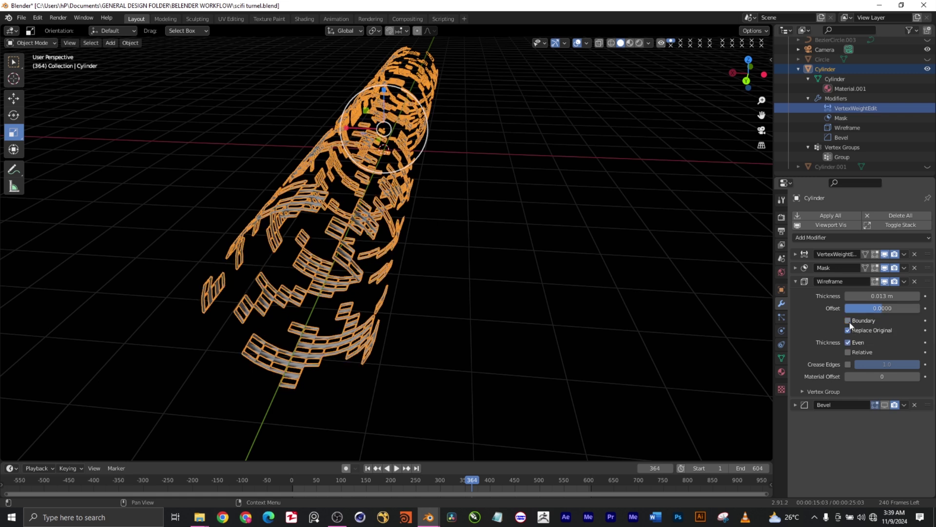
Re-enable the Wireframe modifier's Boundary option, collapse its settings and review the Mask modifier's vertex group and threshold.
left_click(849, 322)
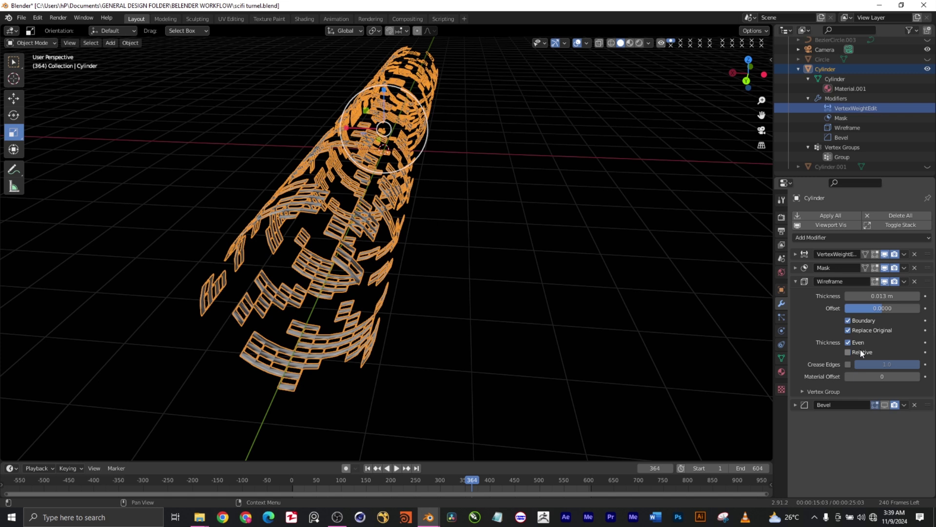
left_click(796, 282)
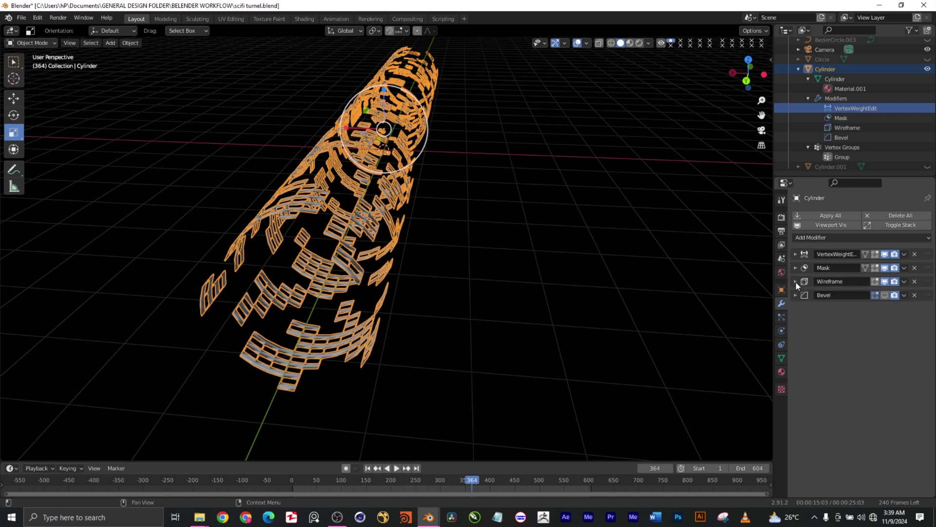
left_click(796, 269)
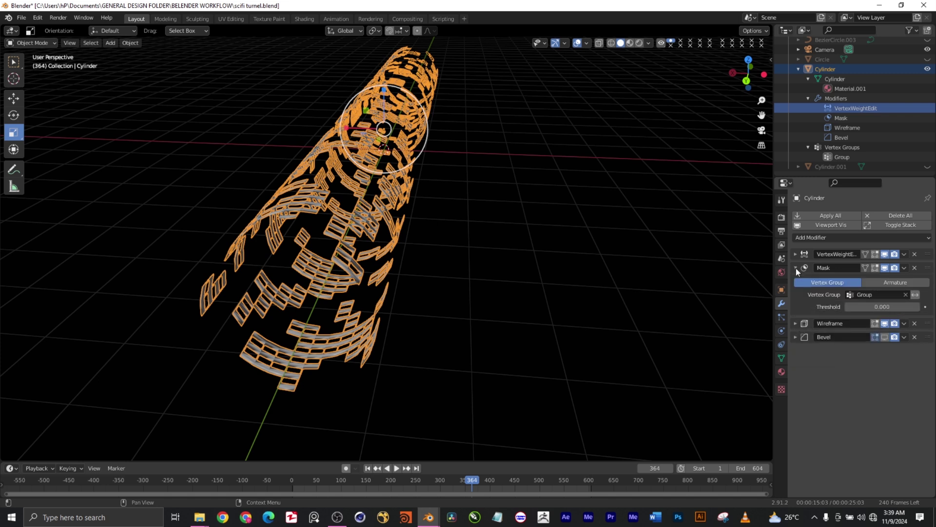
left_click(796, 268)
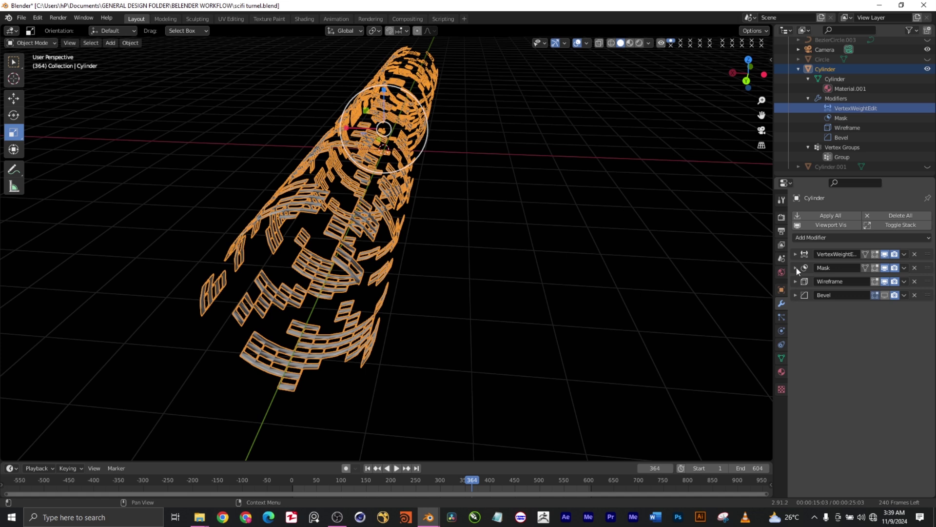
left_click(796, 268)
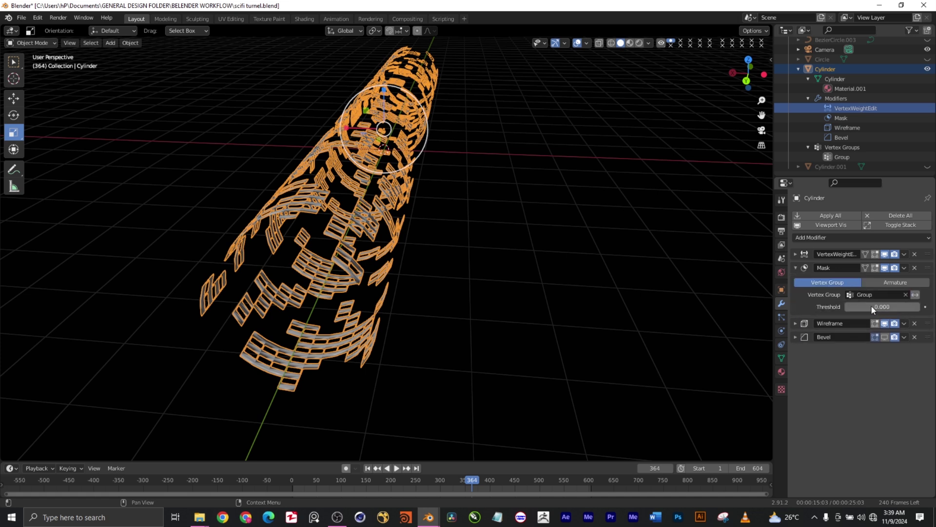
left_click(795, 268)
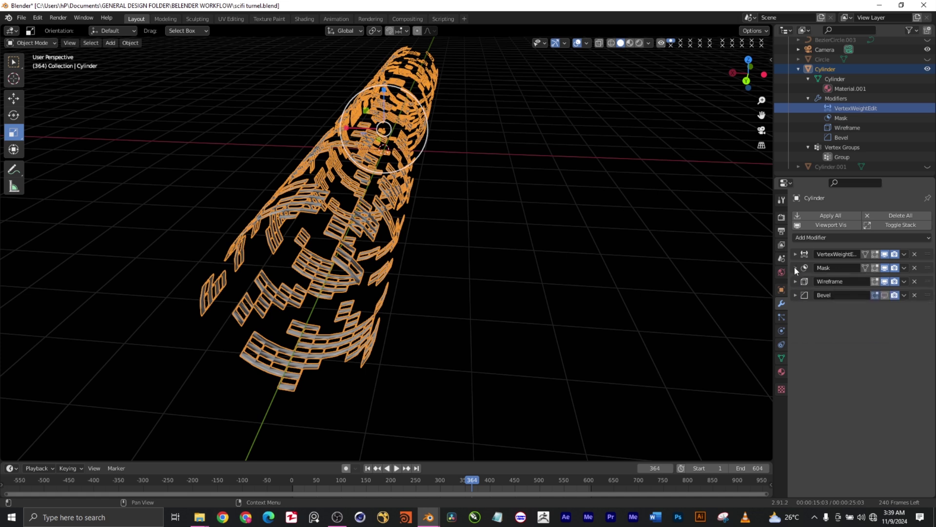
Review the Bevel modifier's settings, including its Profile, Geometry and Shading options, and collapse them again.
left_click(796, 296)
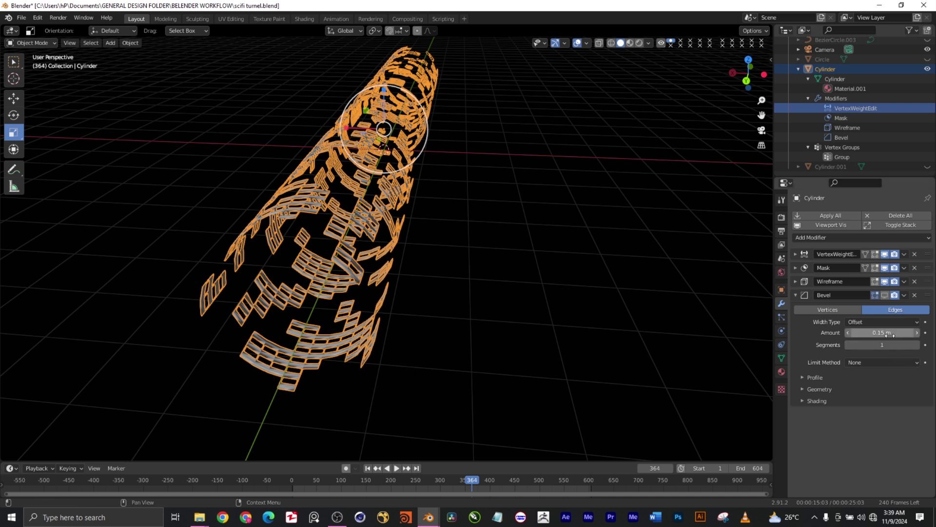
left_click(802, 378)
left_click(802, 378)
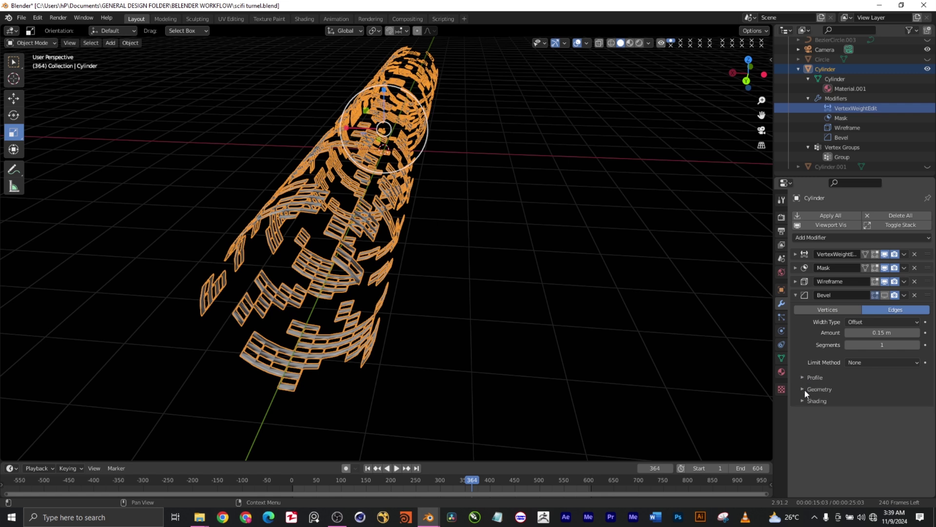
left_click(803, 389)
left_click(803, 390)
left_click(805, 400)
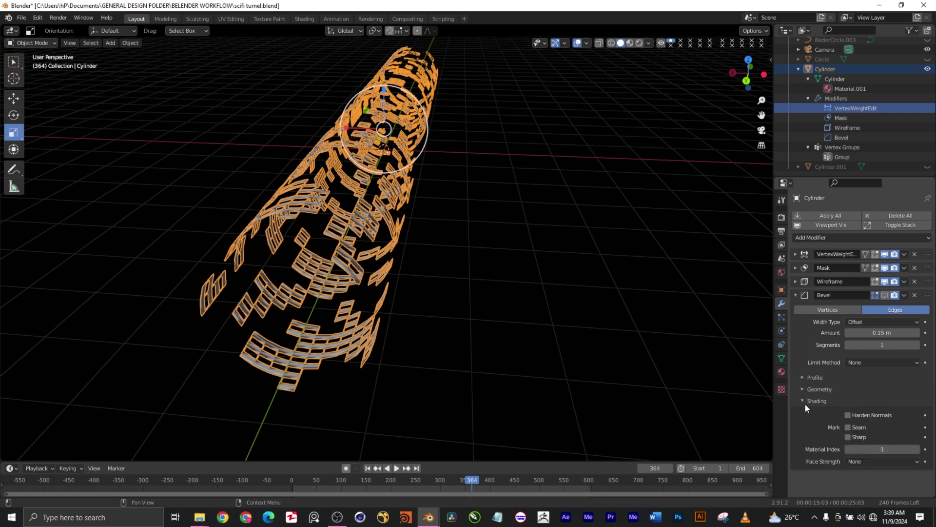
left_click(805, 401)
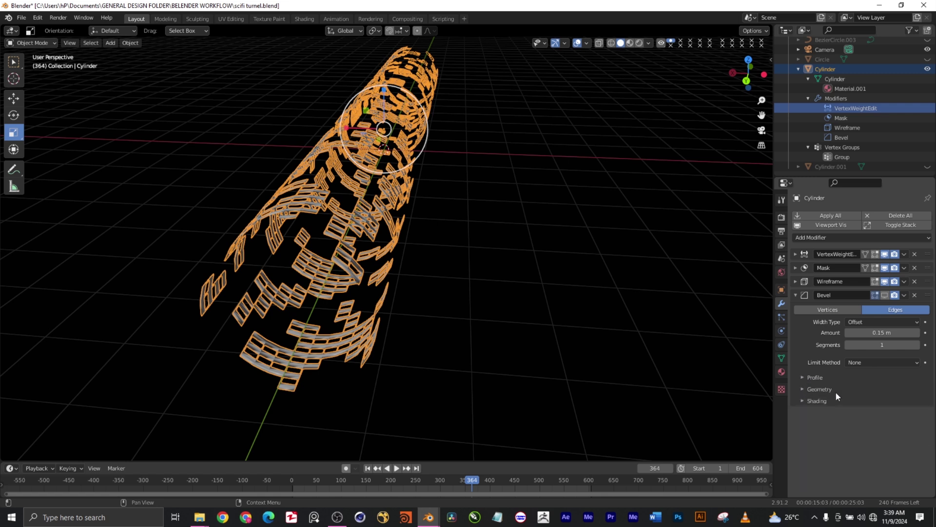
left_click(796, 295)
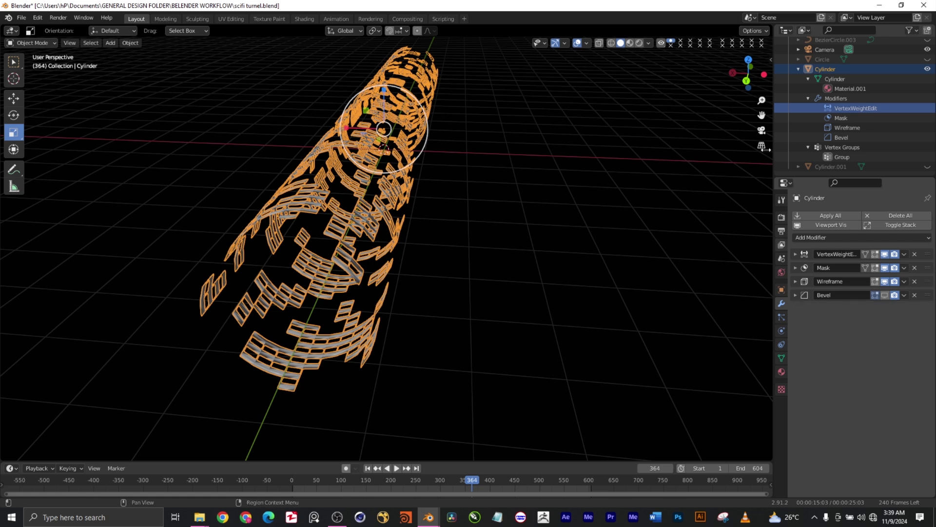
Collapse the Cylinder's outliner hierarchy and unhide Cylinder.001 to inspect it around the deselected wireframe panels.
mouse_move(746, 78)
left_mouse_down()
mouse_move(764, 83)
mouse_move(754, 73)
mouse_move(739, 82)
mouse_move(750, 77)
left_mouse_up()
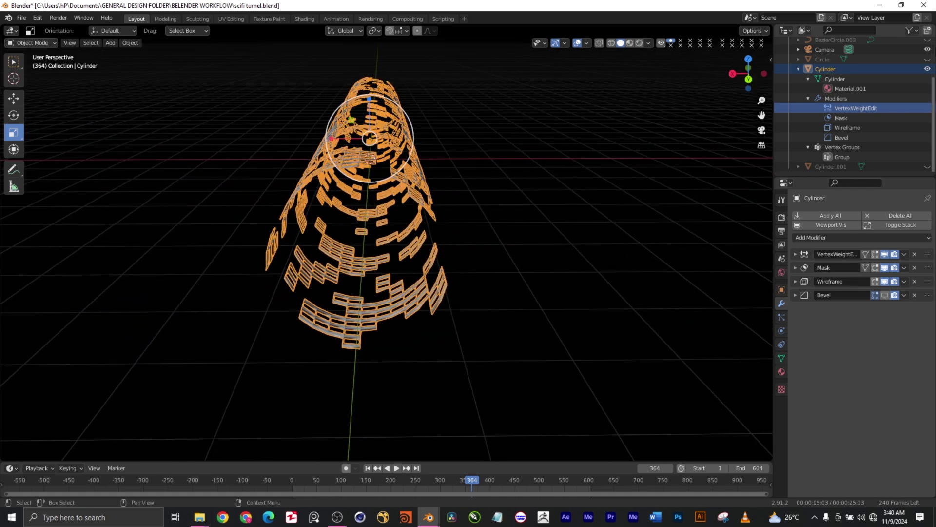
left_click(799, 69)
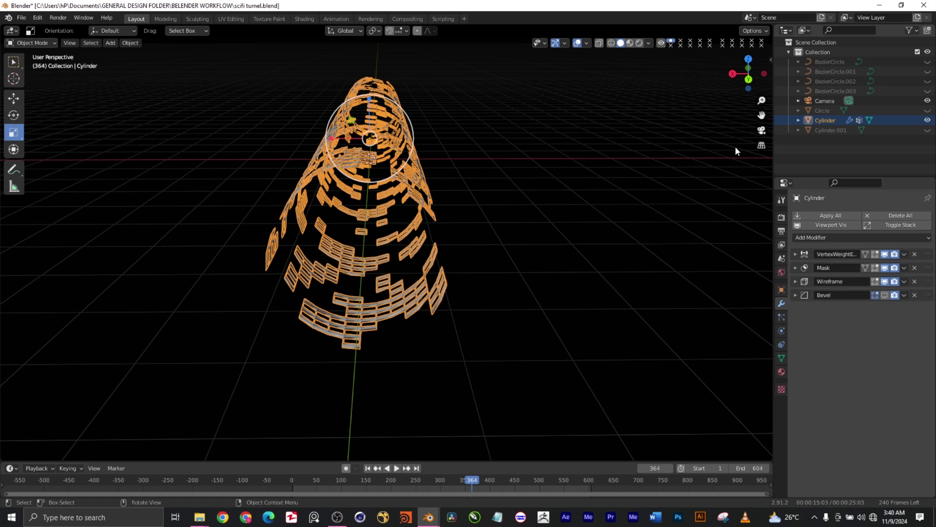
left_click(928, 131)
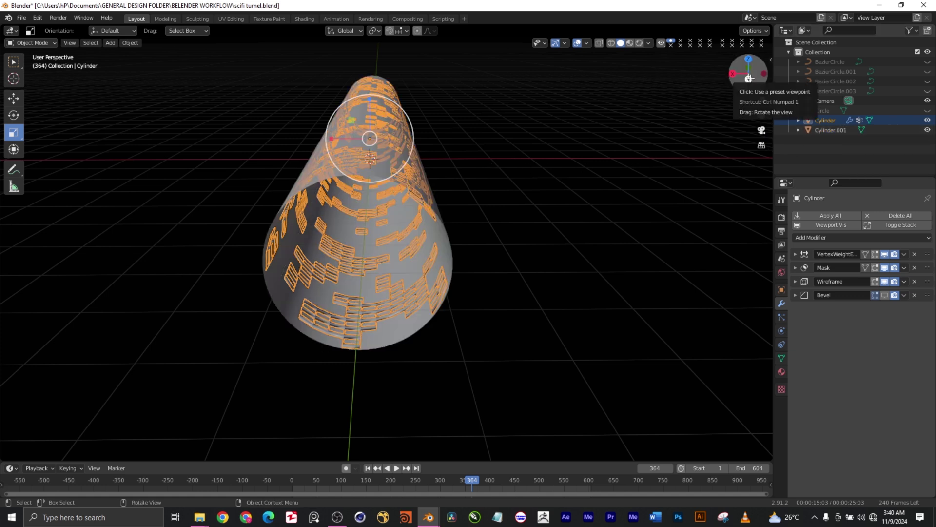
left_click_drag(732, 73, 702, 88)
left_click_drag(534, 158, 512, 166)
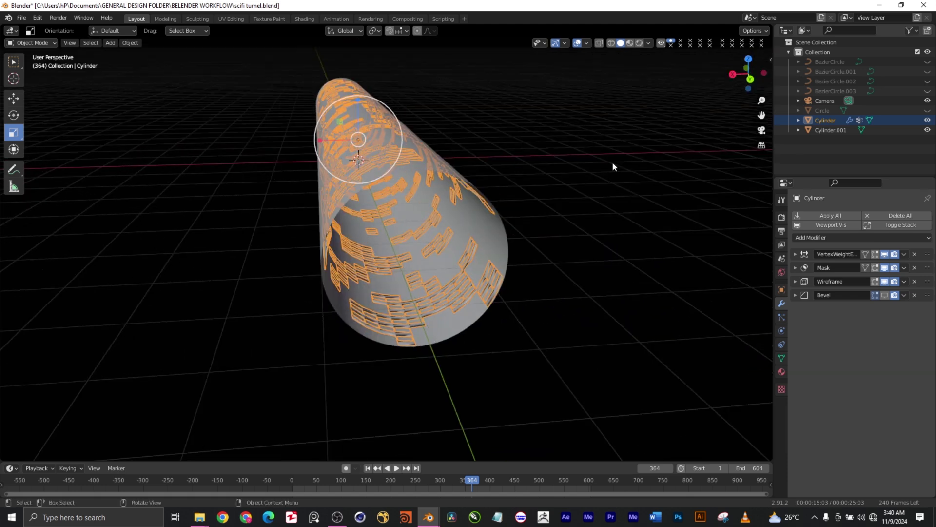
left_click(583, 200)
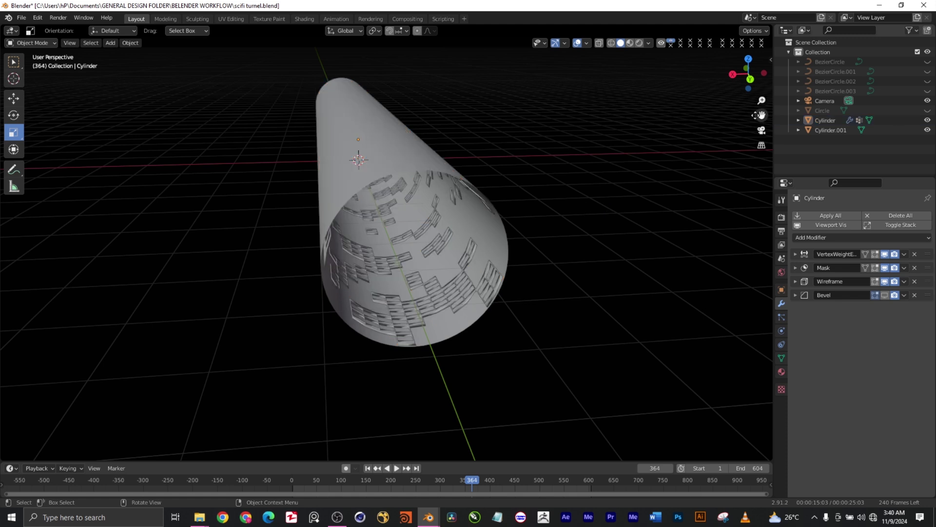
left_click_drag(748, 76, 860, 126)
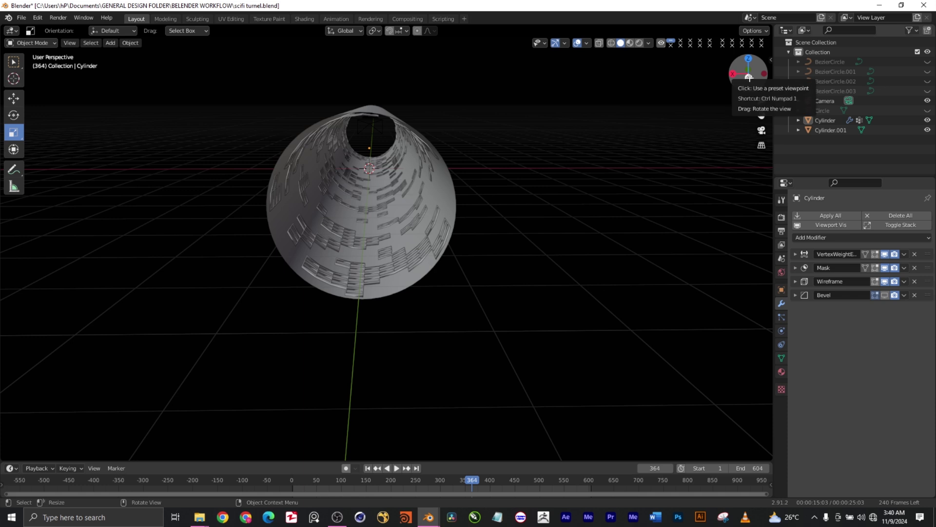
mouse_move(749, 76)
left_mouse_down()
mouse_move(717, 79)
mouse_move(751, 76)
left_mouse_up()
Hide both cylinders and examine the Circle object on its own, hiding it again and selecting Cylinder.001.
left_click(927, 130)
left_click(927, 120)
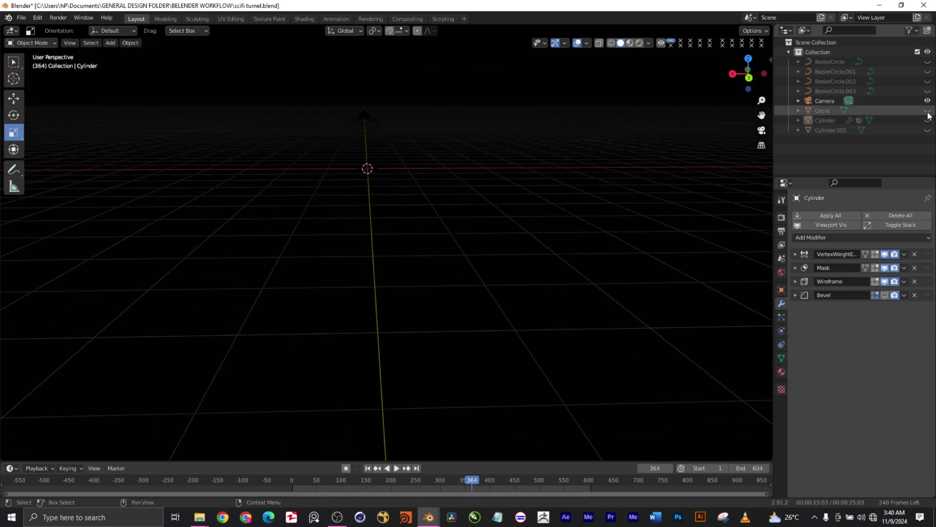
left_click(928, 111)
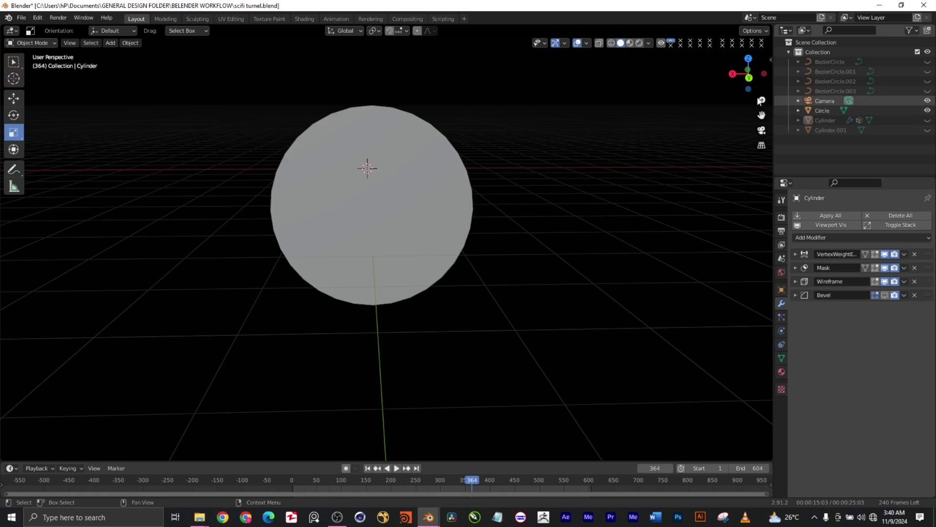
left_click_drag(747, 75, 537, 73)
left_click(830, 130)
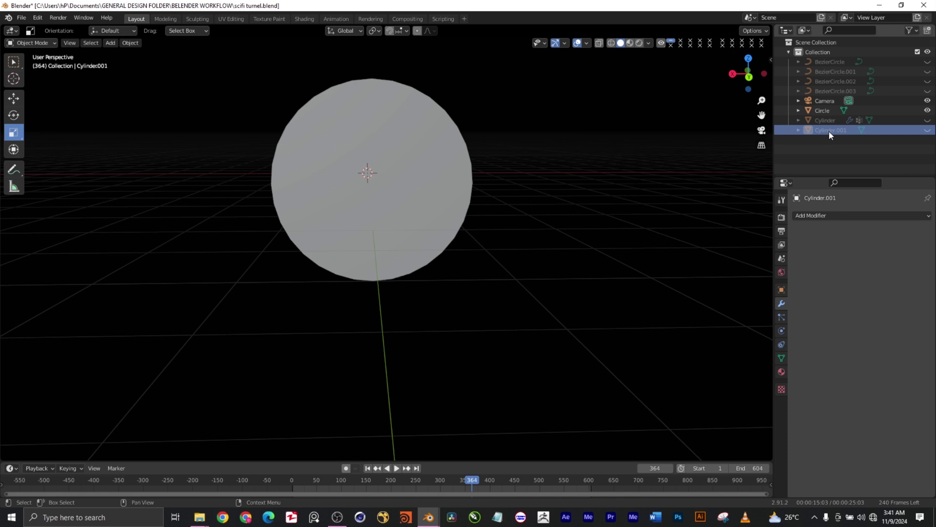
left_click(927, 110)
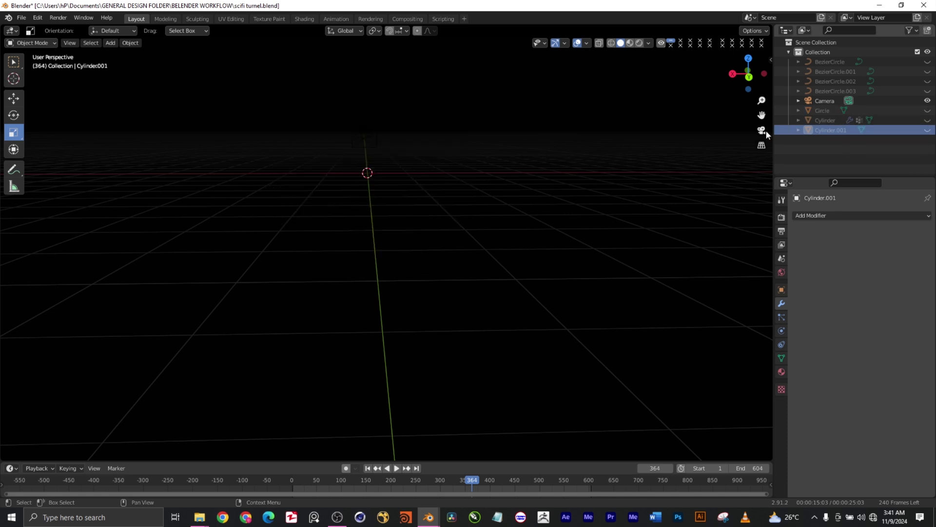
left_click_drag(749, 73, 758, 75)
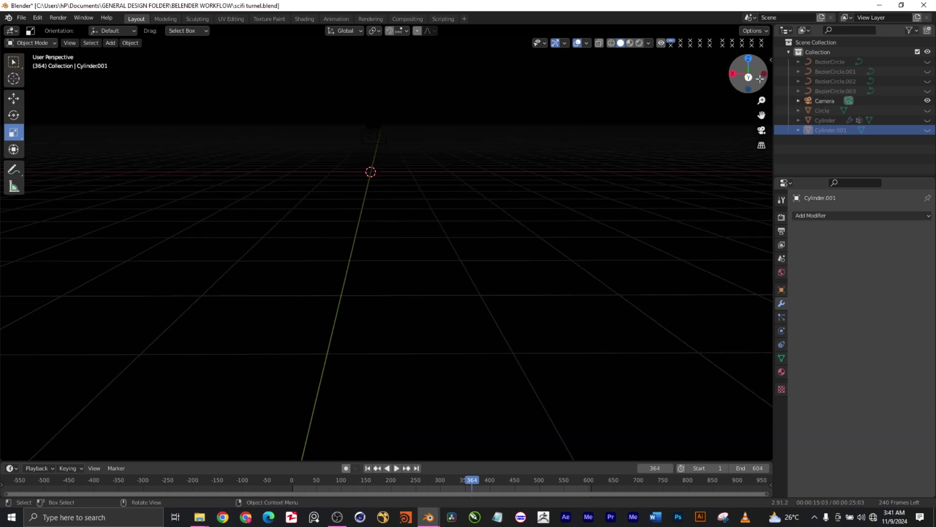
Unhide Cylinder.001, Cylinder and Circle together, look into the tunnel's open end and select Cylinder.001.
left_click_drag(928, 131, 929, 112)
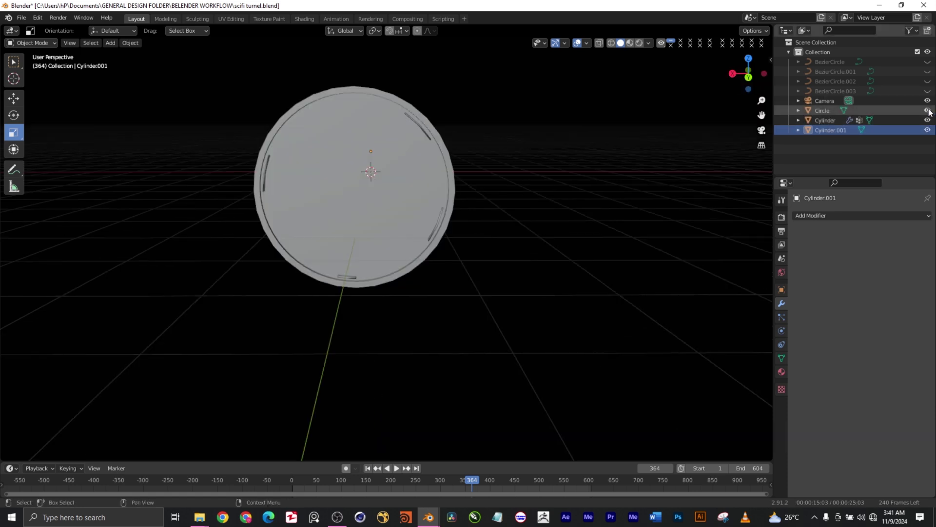
left_click(929, 111)
left_click(928, 111)
left_click_drag(749, 75, 722, 54)
left_click(840, 130)
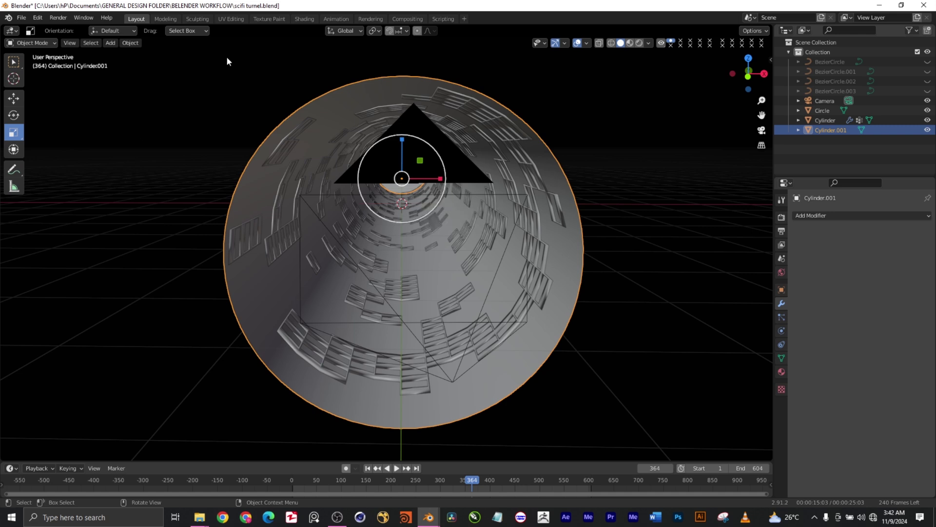
Switch to the Shading workspace, show the tunnel in rendered shading and hide the Cylinder and Circle objects.
left_click(307, 18)
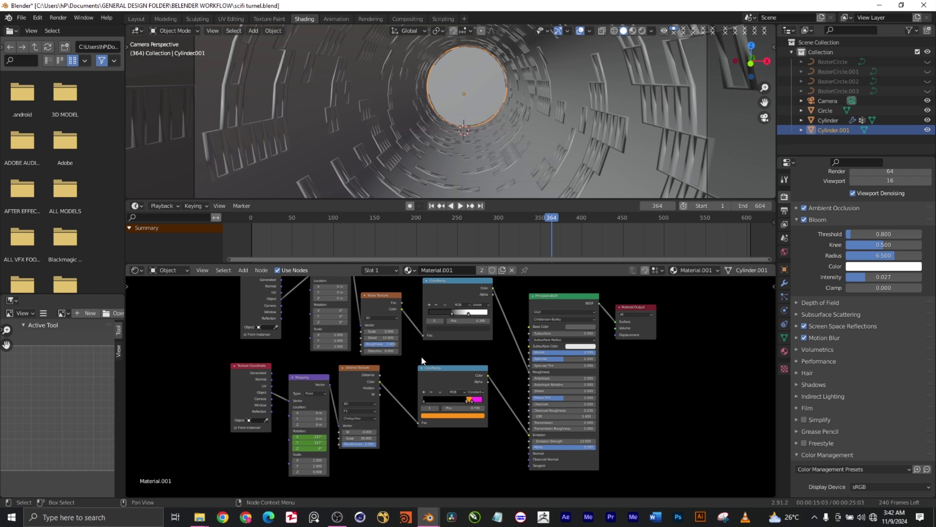
middle_click_drag(632, 370, 637, 416)
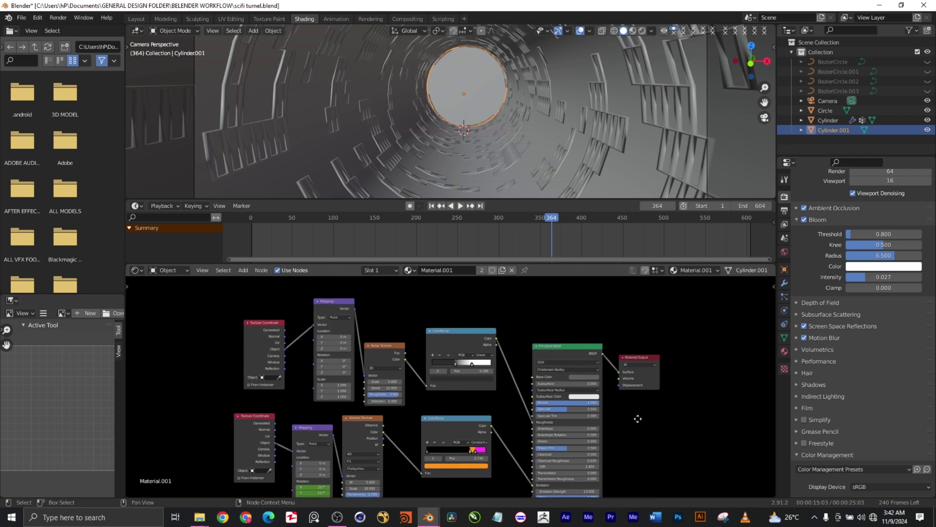
left_click(642, 31)
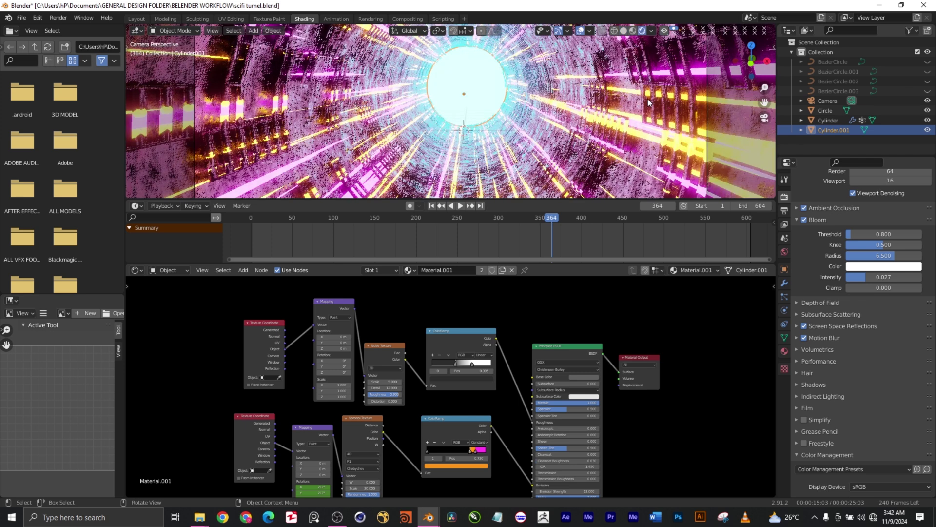
left_click(928, 120)
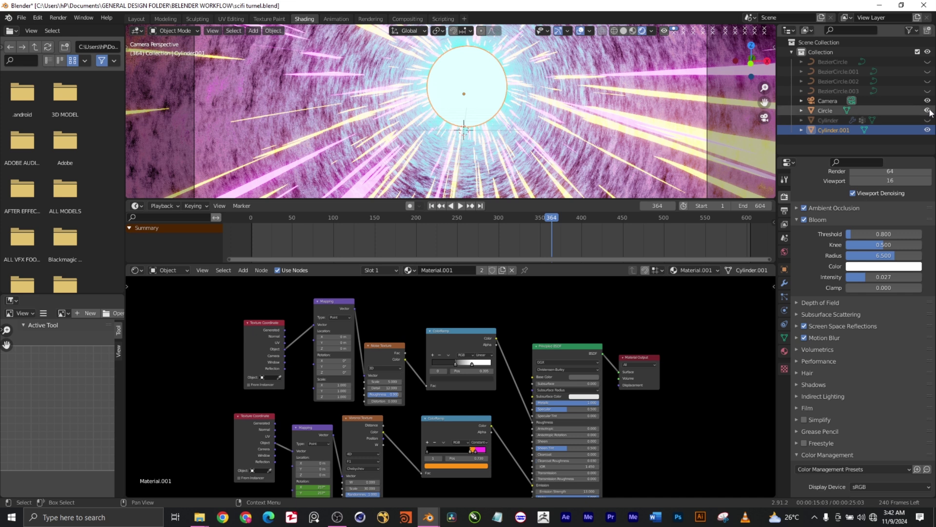
left_click(928, 110)
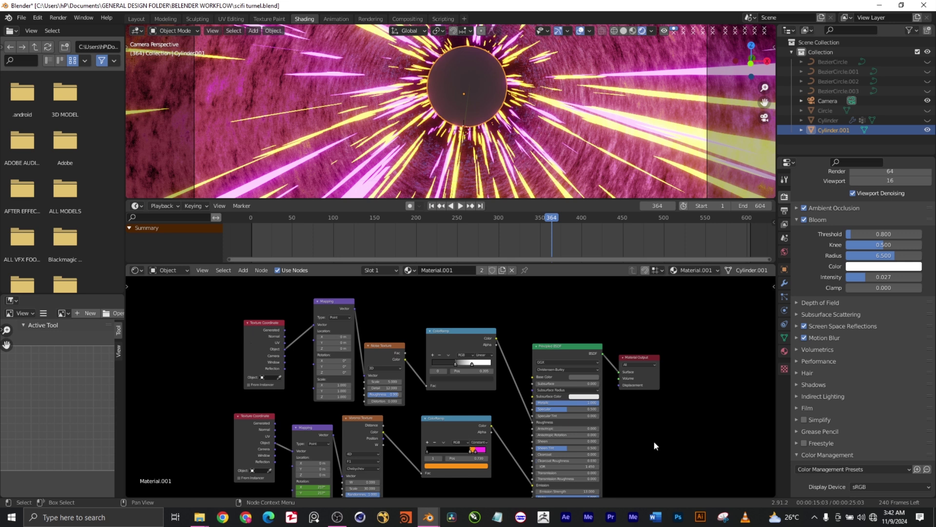
Examine Material.001's upper node chain, from Texture Coordinate through Mapping, Noise Texture and ColorRamp to the Principled BSDF roughness.
mouse_move(663, 433)
middle_mouse_down()
mouse_move(671, 378)
mouse_move(668, 427)
middle_mouse_up()
scroll(452, 351, "up", 3)
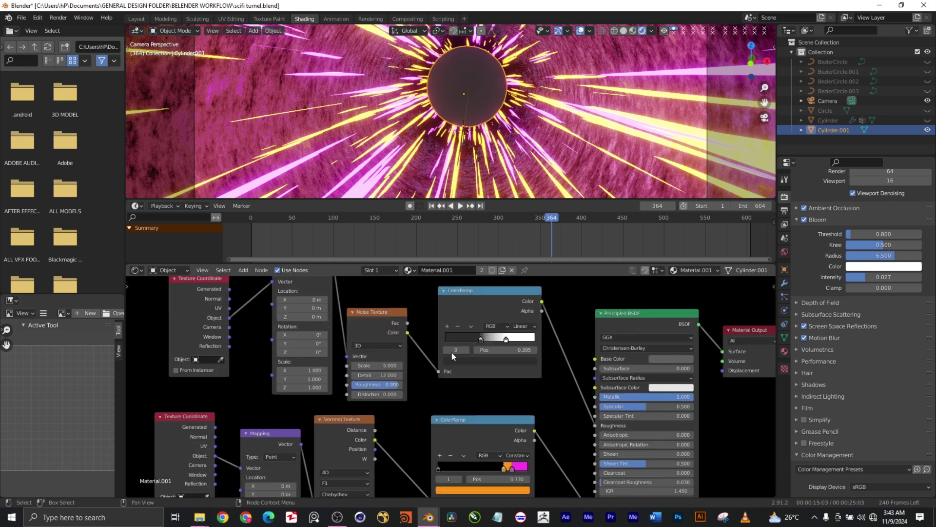
middle_click_drag(755, 401, 775, 467)
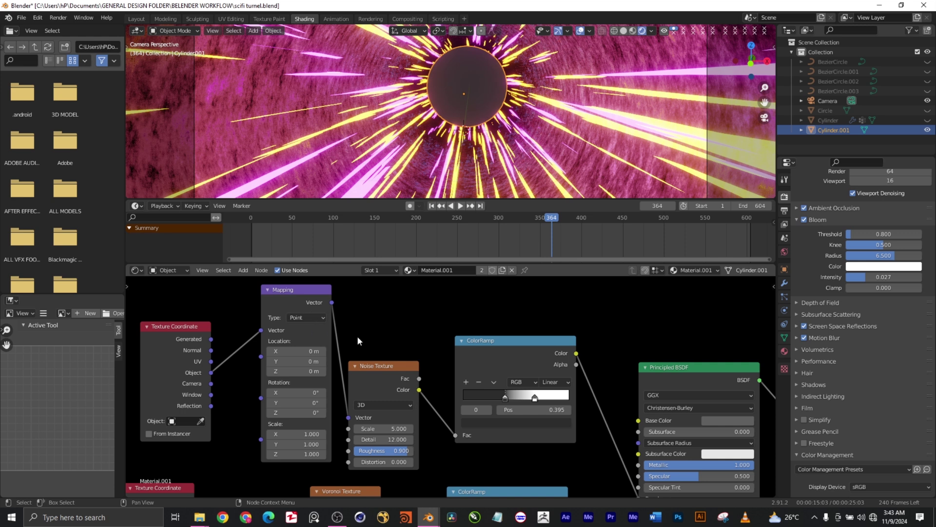
middle_click_drag(398, 329, 400, 322)
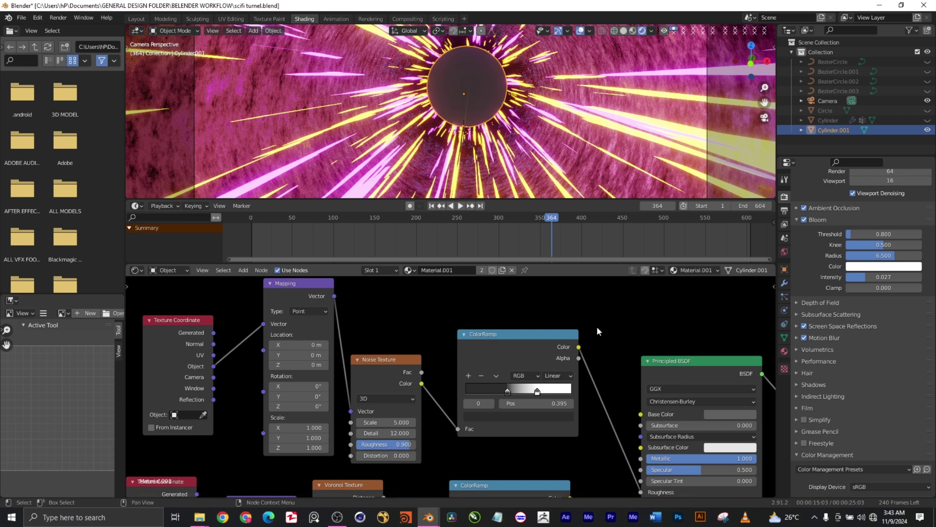
middle_click_drag(657, 309, 560, 289)
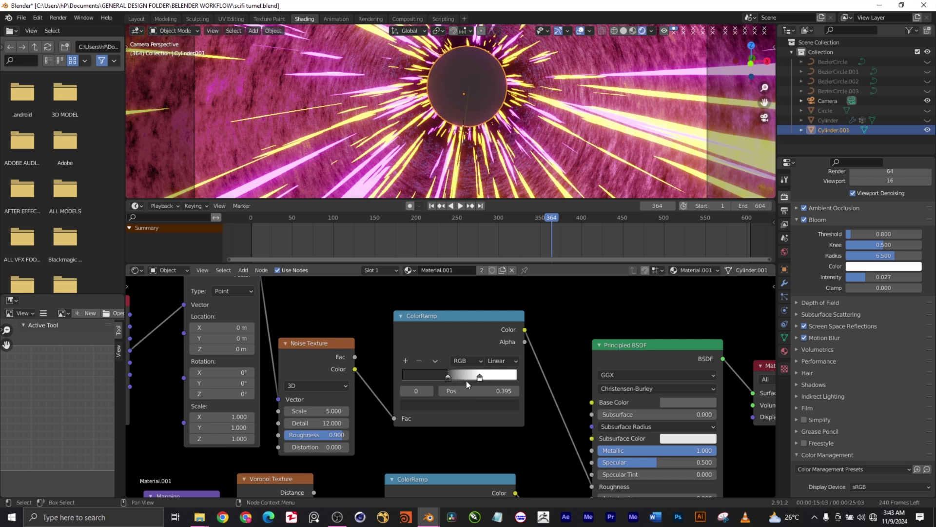
middle_click_drag(595, 302, 587, 273)
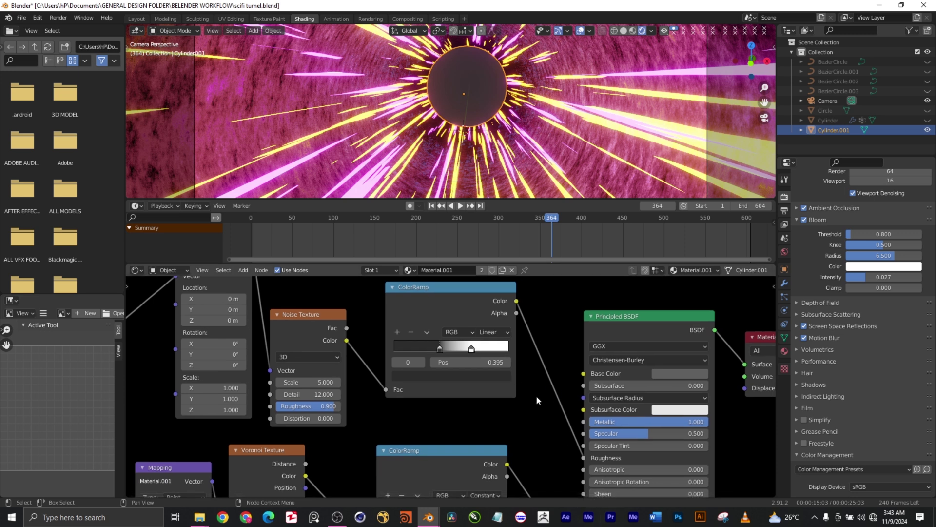
scroll(517, 337, "down", 3)
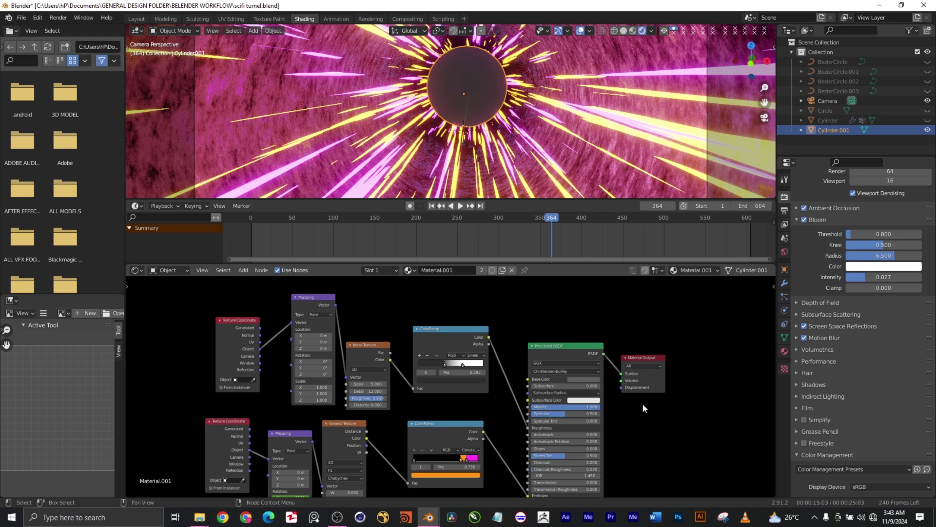
Examine Material.001's lower node chain, from Texture Coordinate through Mapping and the Voronoi Texture to the orange and magenta ColorRamp.
middle_click_drag(635, 421, 670, 347)
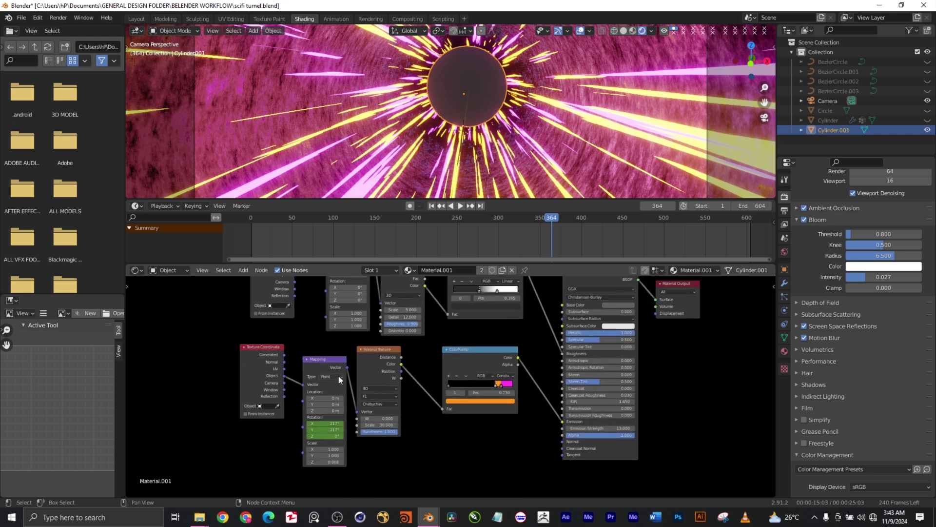
scroll(338, 375, "up", 1)
scroll(339, 376, "up", 1)
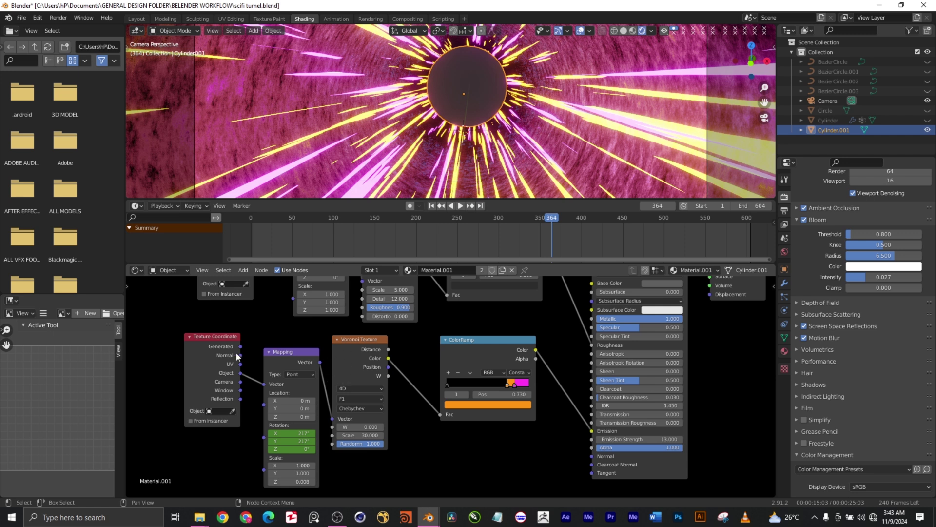
scroll(460, 413, "down", 1)
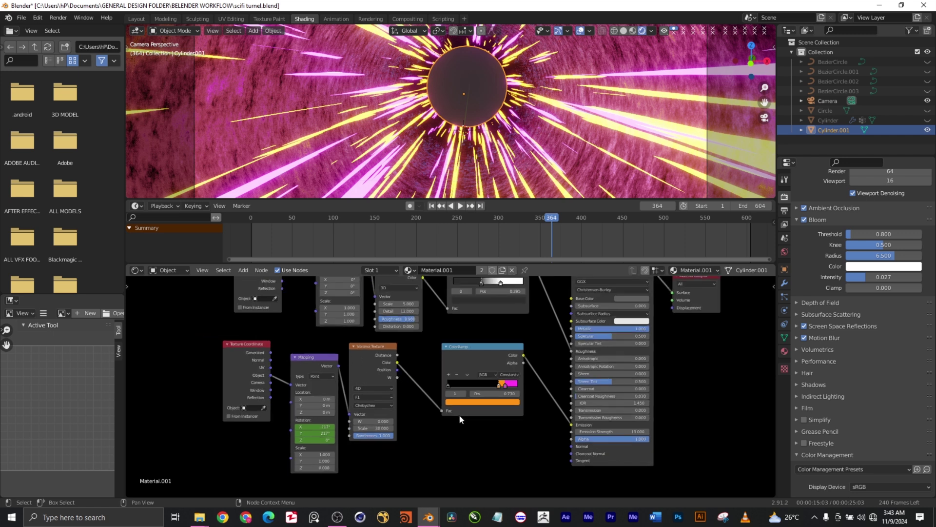
middle_click_drag(460, 429, 458, 474)
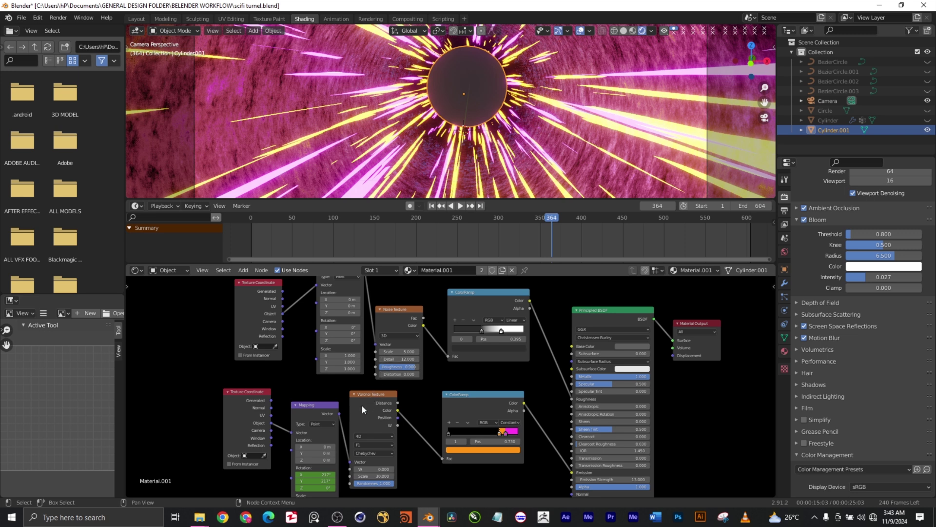
scroll(470, 425, "up", 3)
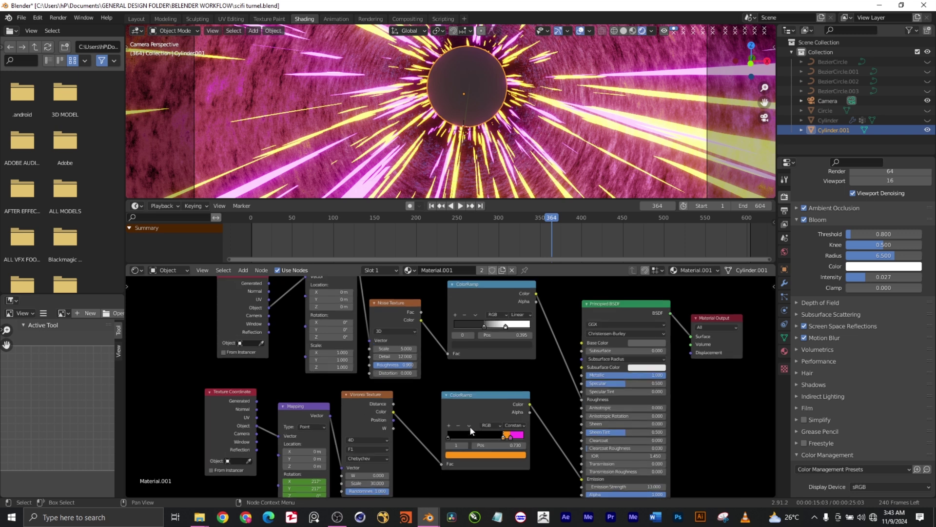
middle_click_drag(598, 476, 581, 405)
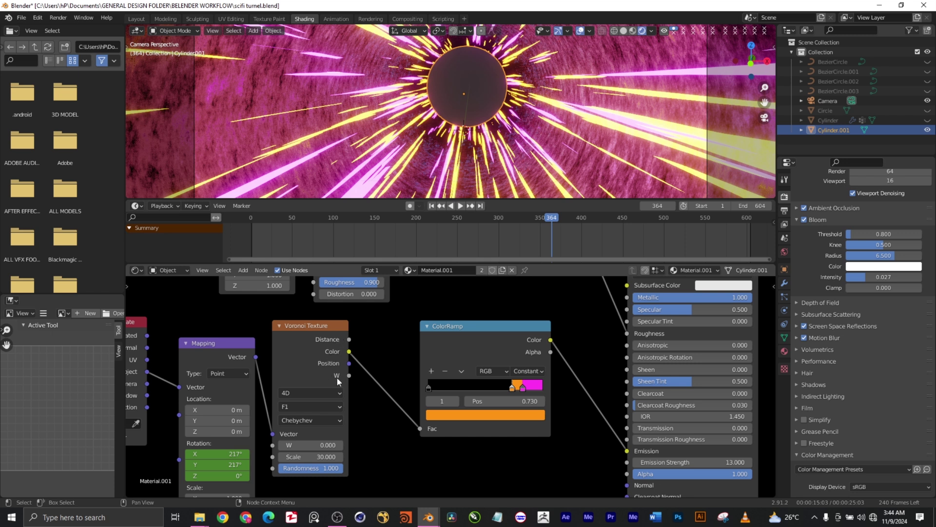
scroll(497, 431, "down", 1)
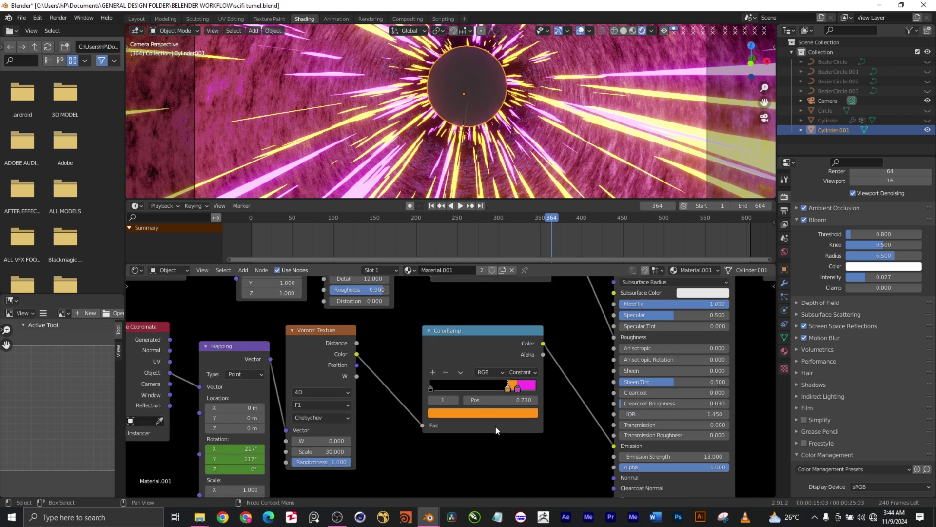
scroll(496, 430, "down", 2)
middle_click_drag(519, 442, 467, 451)
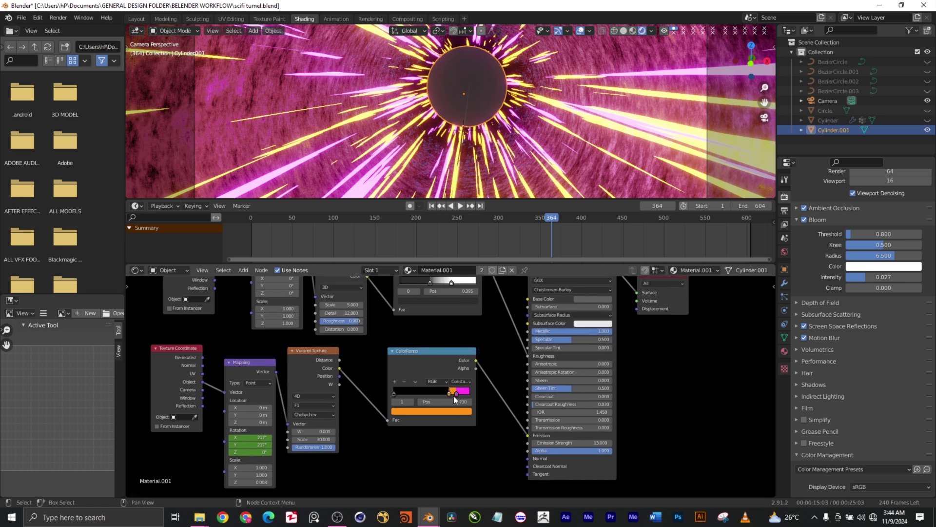
Check the lower ColorRamp's interpolation and color mode options, and follow its output to the Principled BSDF emission settings.
left_click(461, 381)
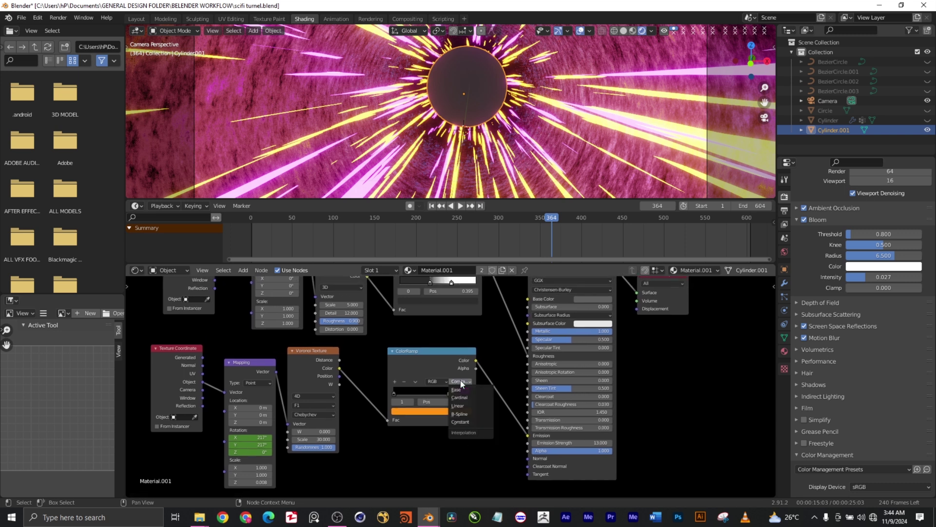
left_click(430, 381)
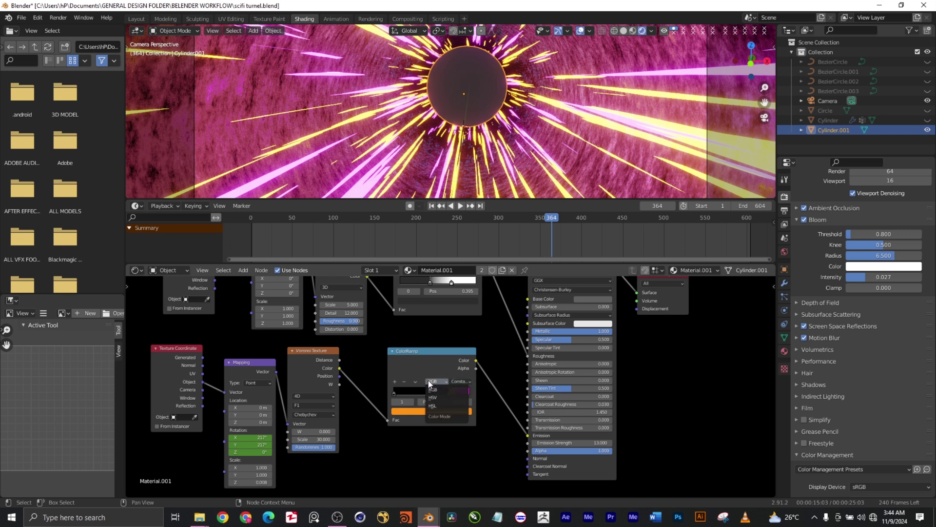
left_click(437, 362)
middle_click_drag(468, 446, 464, 475)
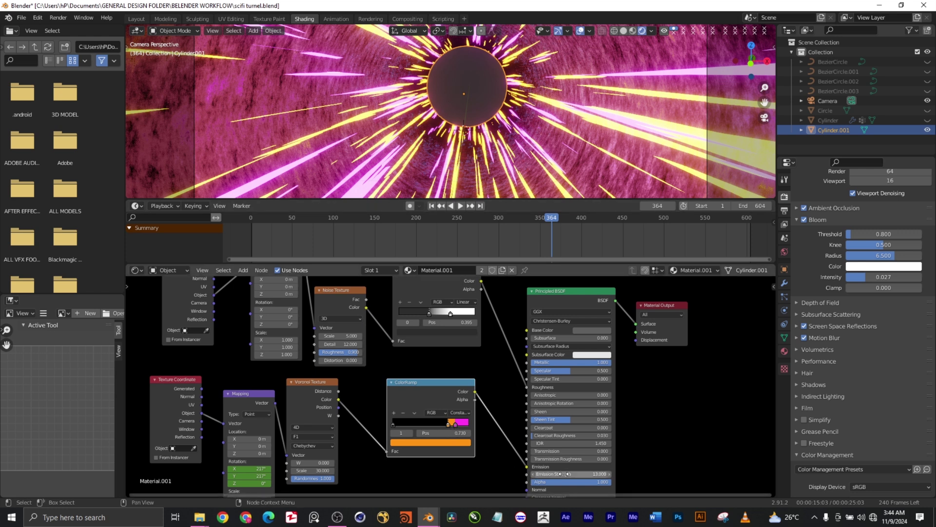
middle_click_drag(672, 459, 655, 419)
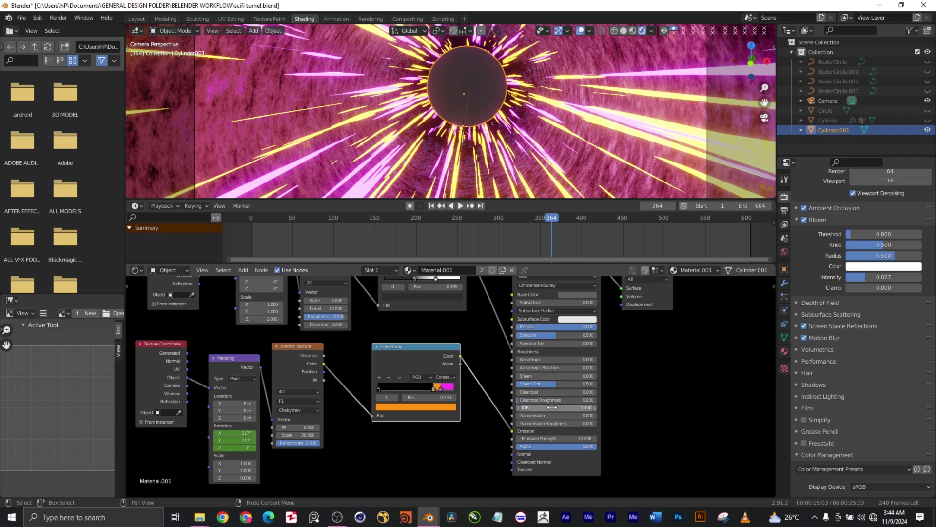
middle_click_drag(673, 387, 669, 418)
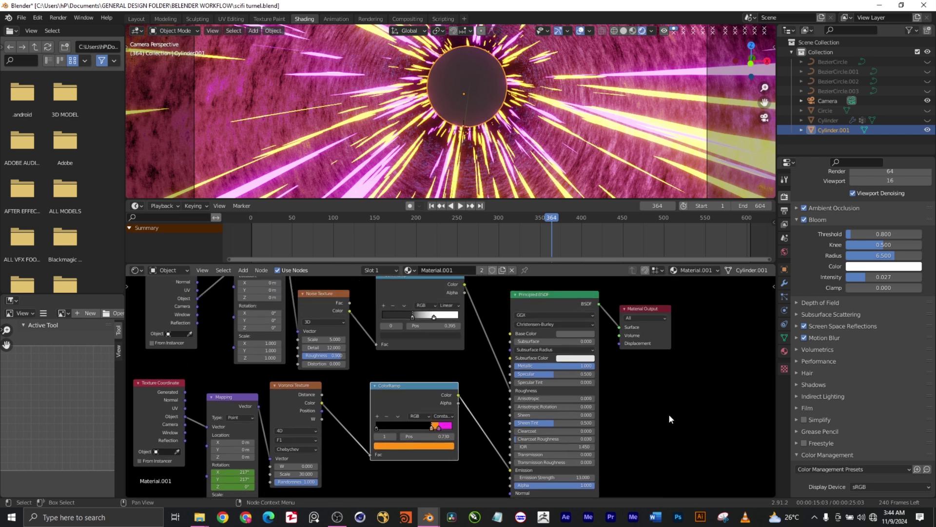
scroll(669, 411, "down", 4)
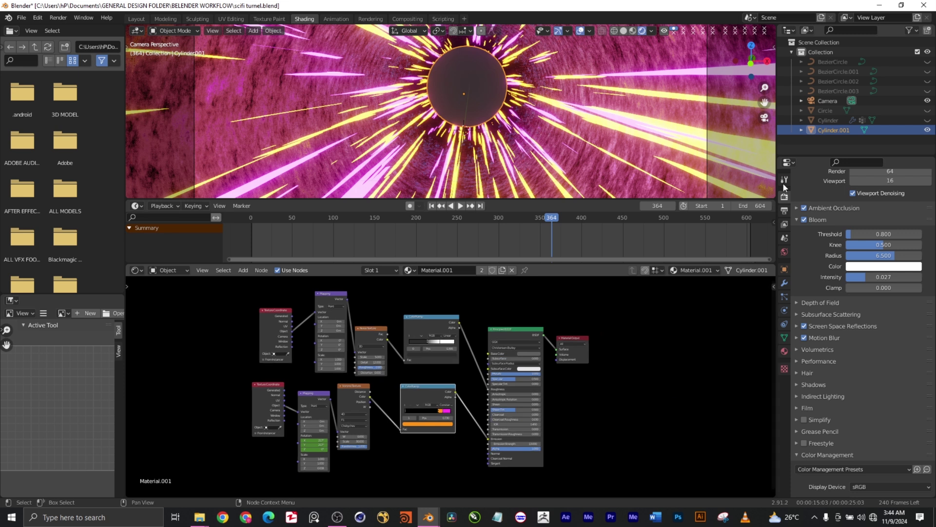
Unhide the Cylinder object and select it, comparing its material nodes with those of Cylinder.001.
left_click(928, 121)
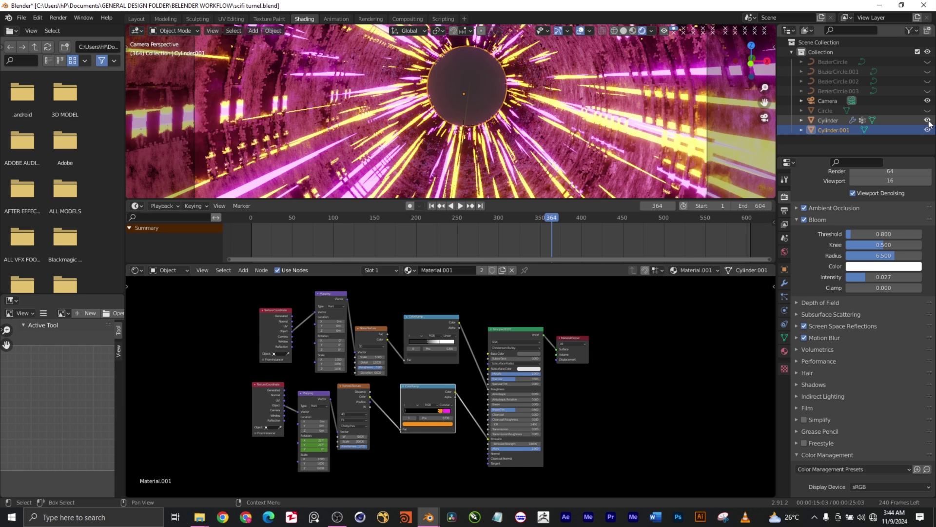
left_click(891, 122)
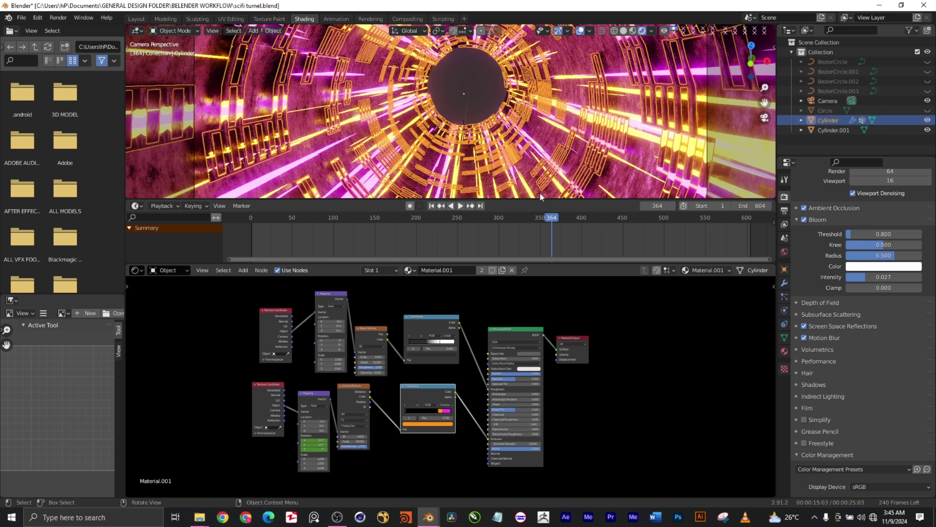
left_click(826, 129)
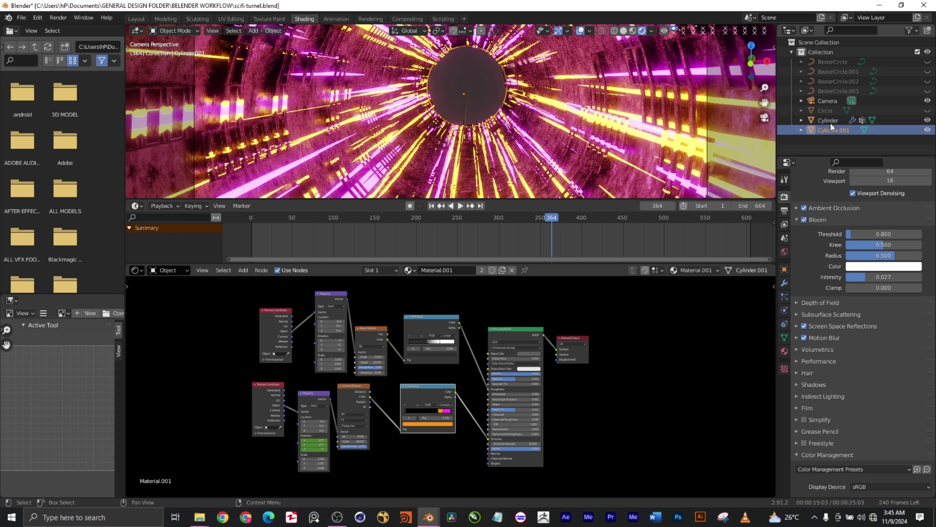
left_click(832, 120)
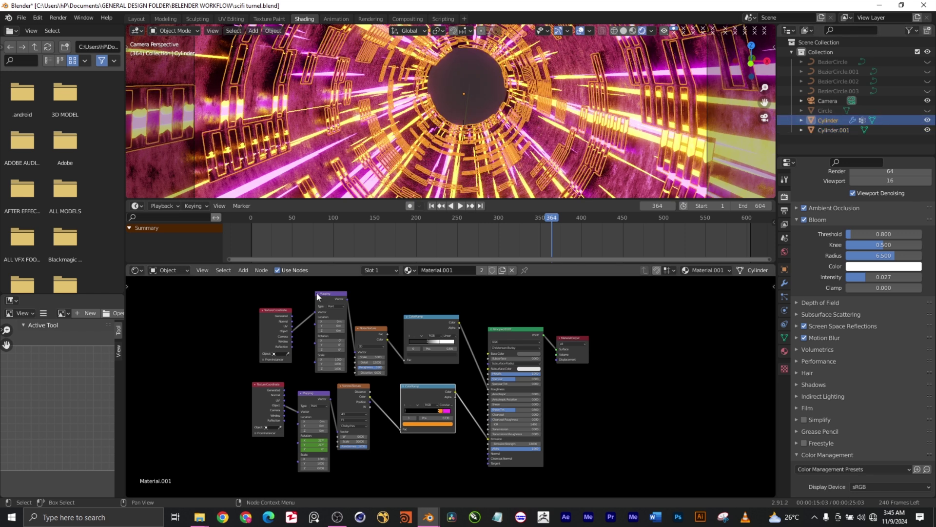
scroll(415, 339, "up", 2)
middle_click_drag(655, 396, 675, 435)
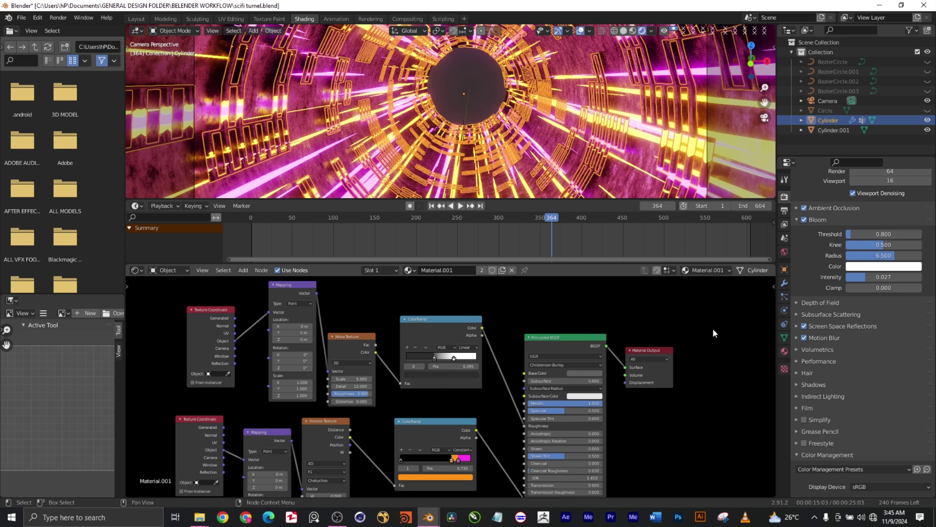
middle_click_drag(671, 459, 673, 400)
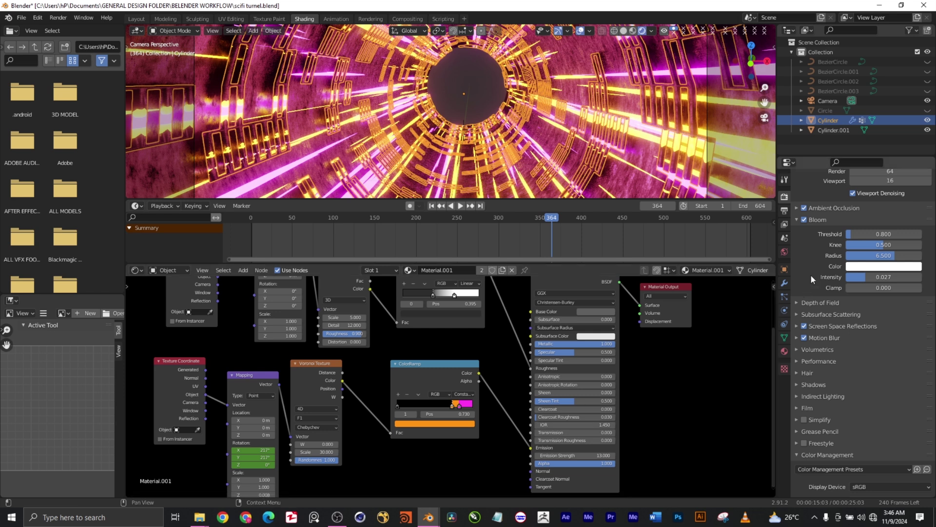
Select and unhide the Circle object, and examine its Material.002 Emission shader in the node editor.
left_click(862, 110)
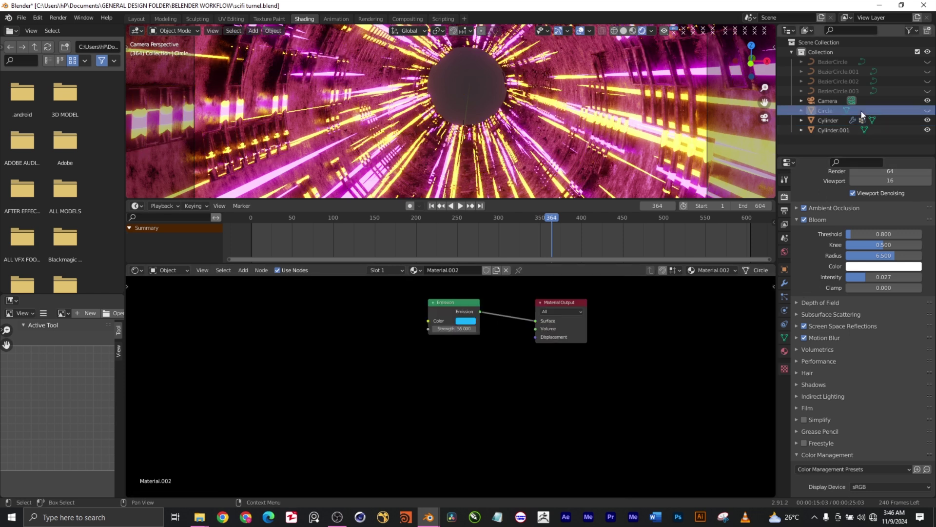
left_click(927, 112)
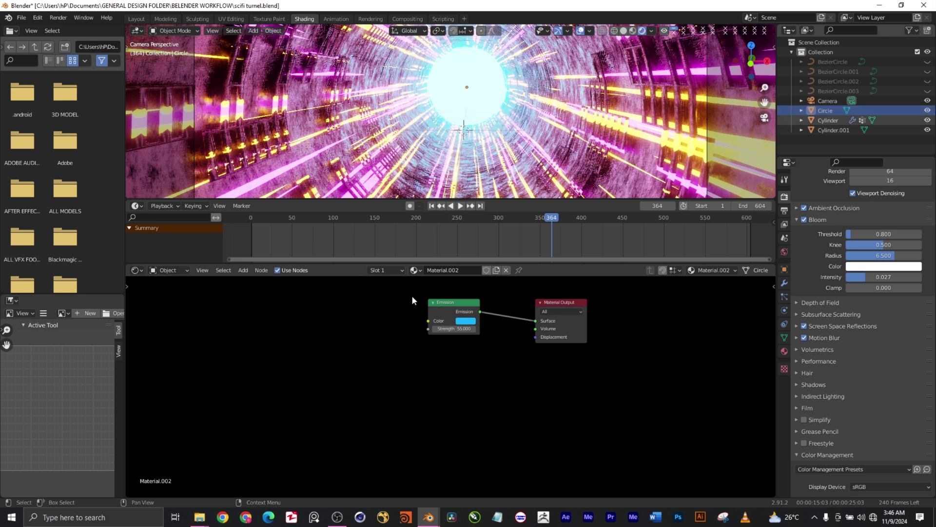
key("Home")
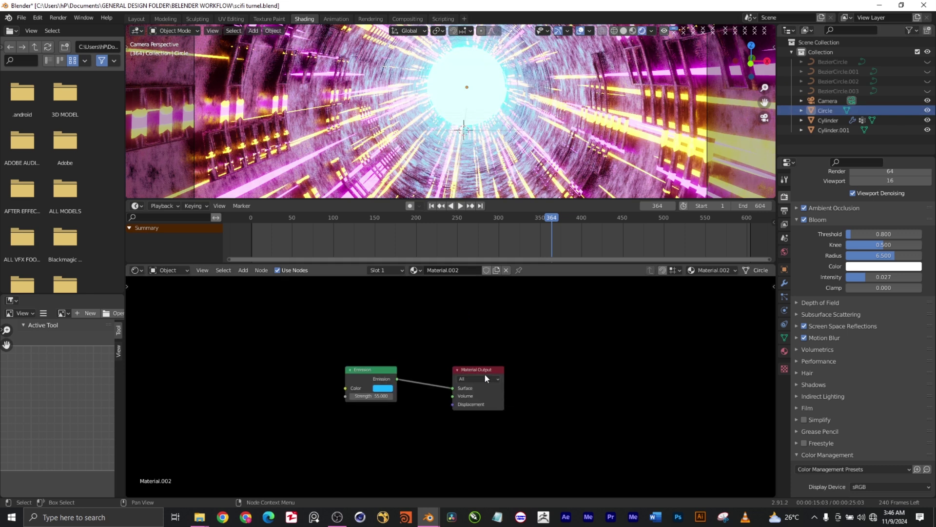
scroll(485, 377, "down", 2)
scroll(485, 379, "up", 2)
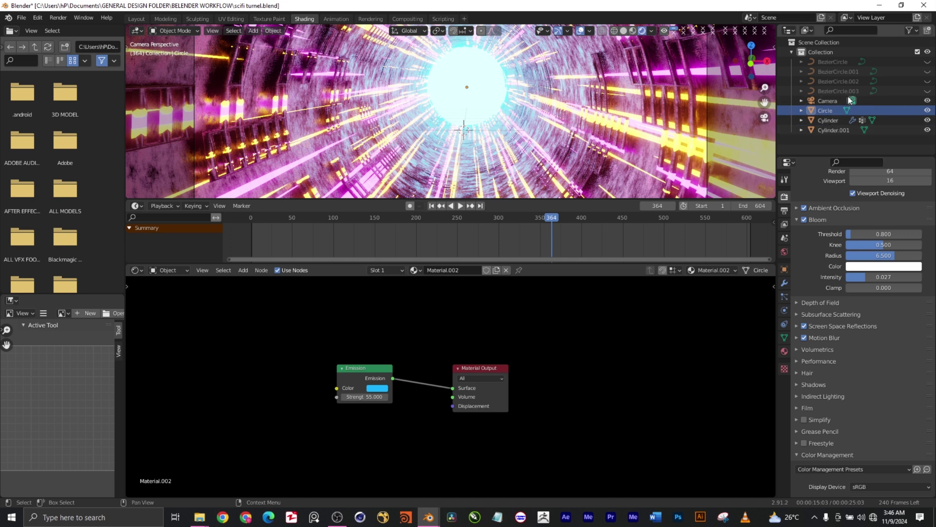
Unhide the four ring curves BezierCircle.003, BezierCircle.002, BezierCircle.001 and BezierCircle inside the tunnel.
left_click(928, 91)
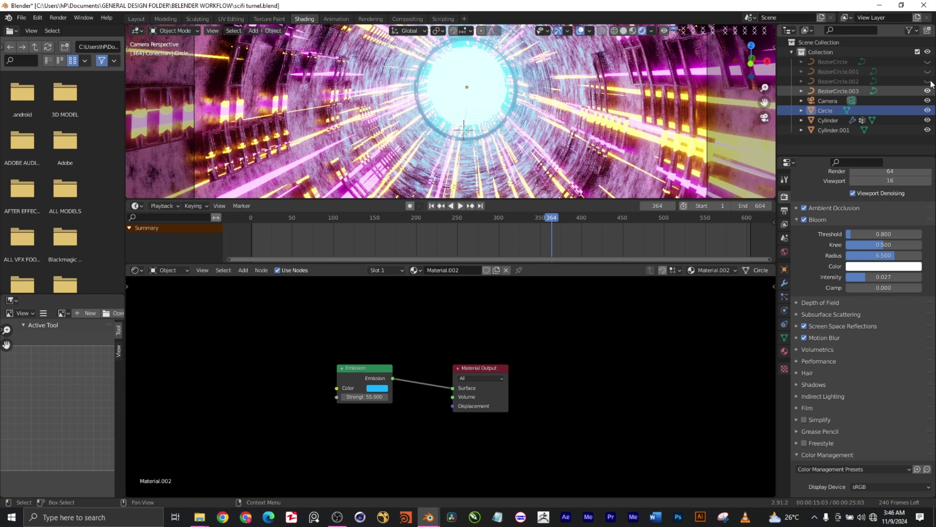
left_click(928, 89)
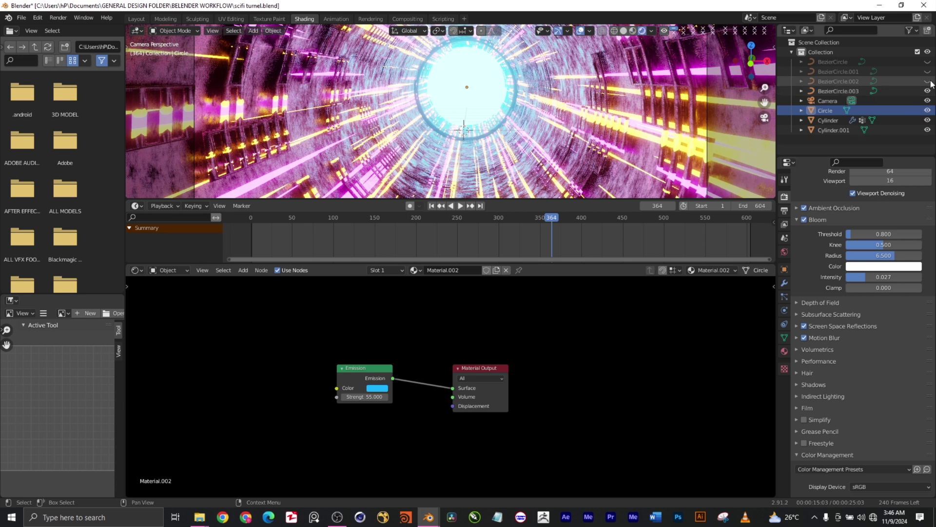
left_click(929, 82)
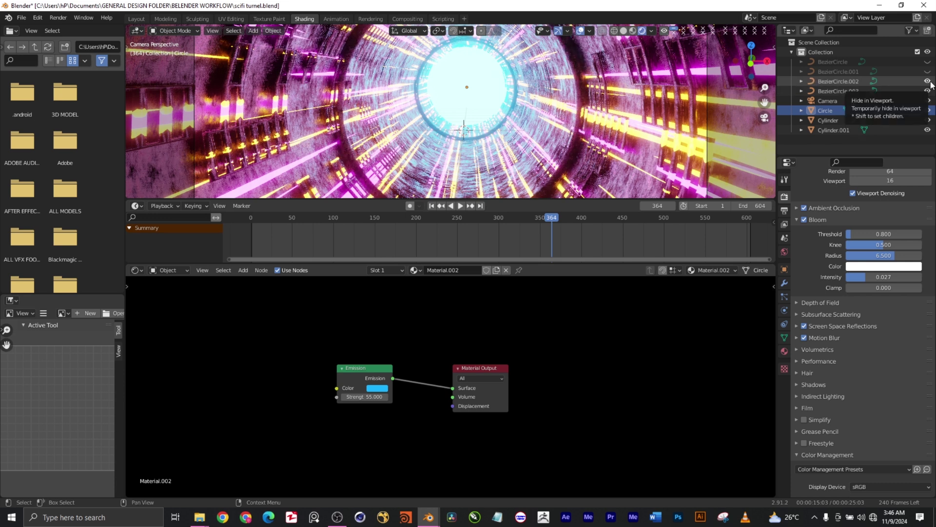
left_click(928, 90)
left_click(928, 72)
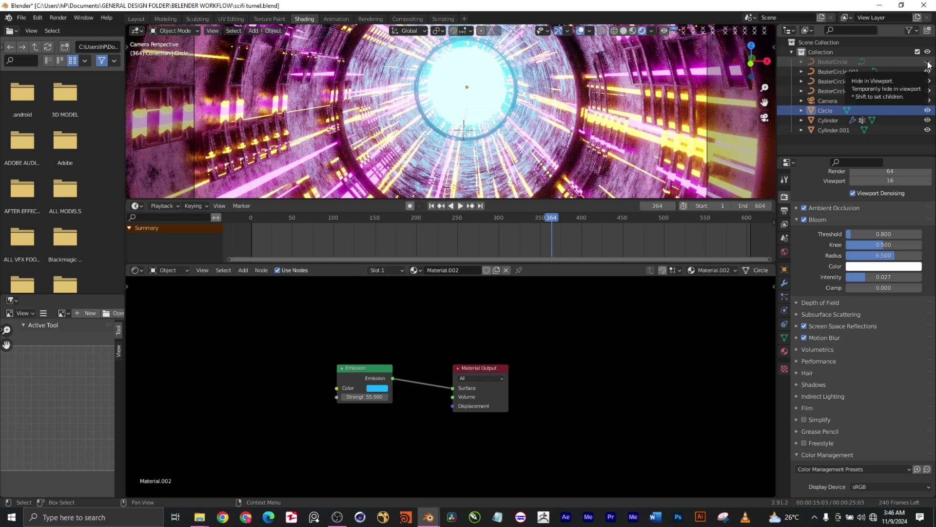
left_click(928, 61)
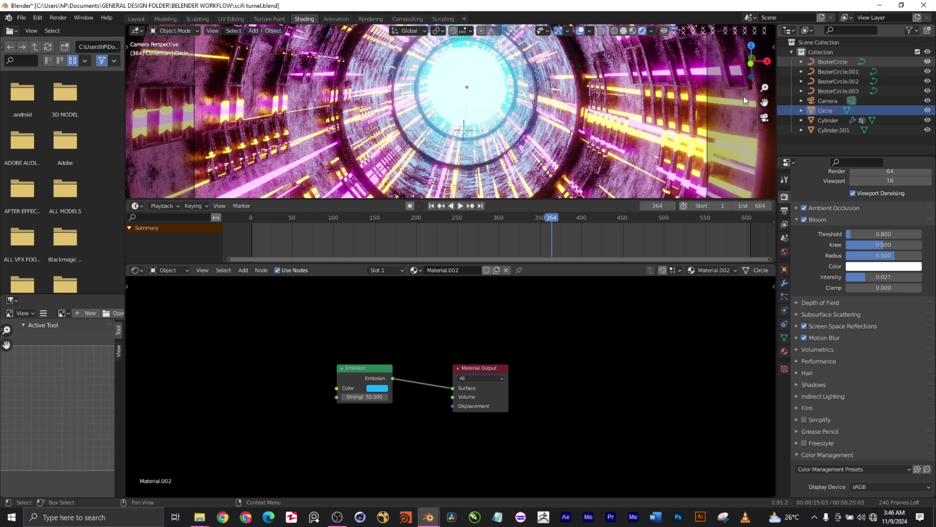
Select BezierCircle, look at its nested curve data and modifier settings, and view the rings in the tunnel.
left_click(801, 63)
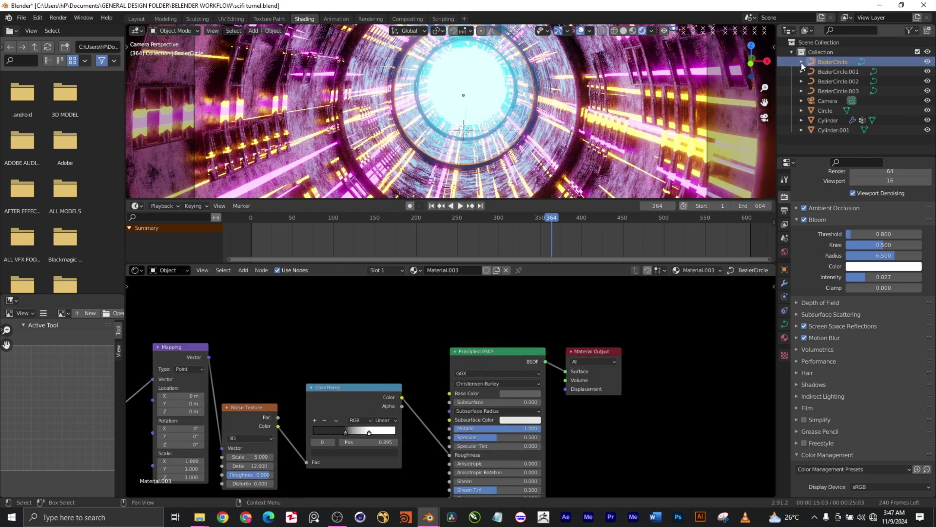
left_click(802, 62)
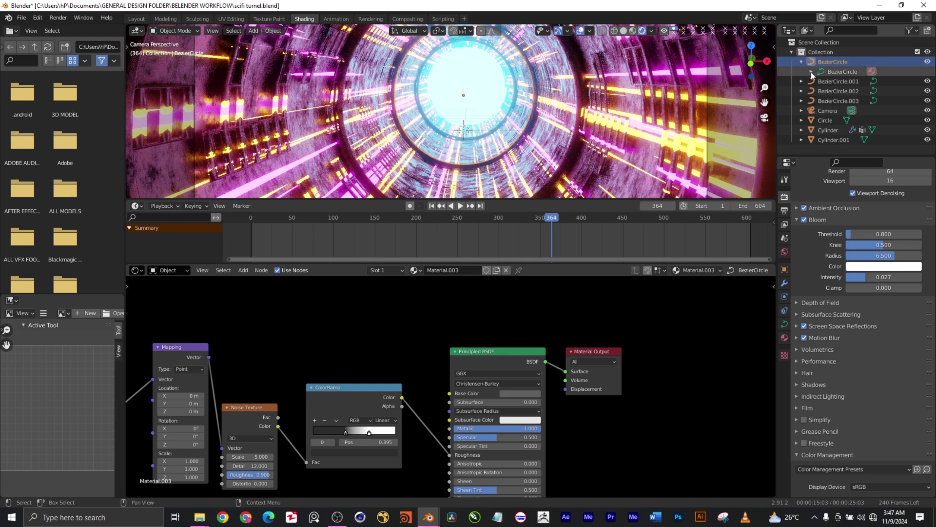
left_click(801, 62)
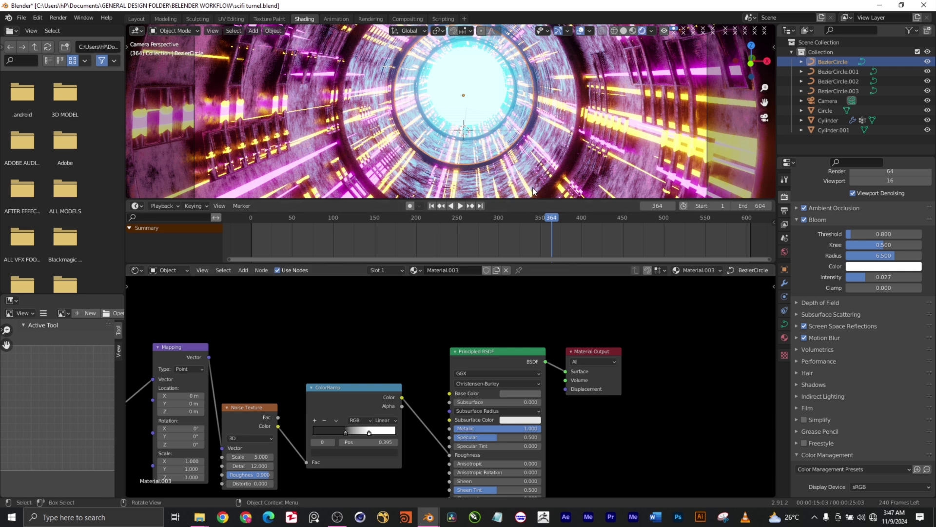
left_click(784, 283)
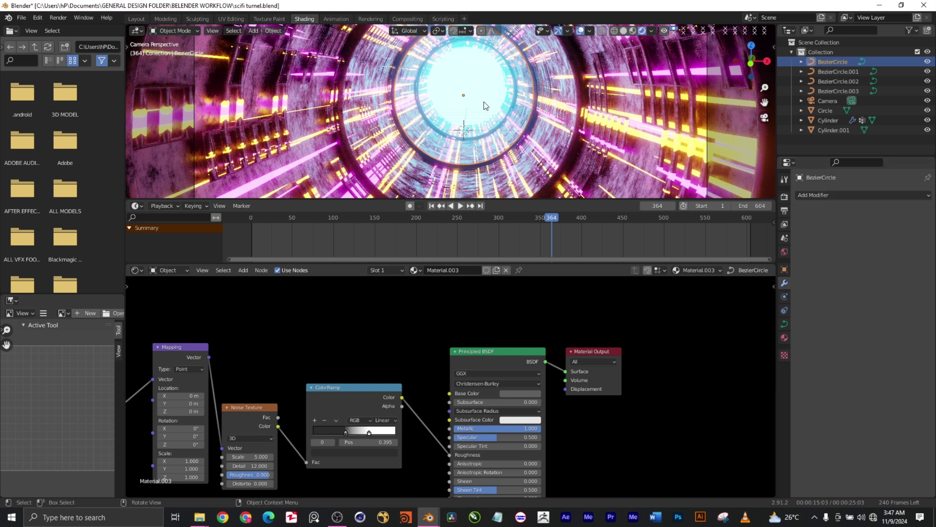
scroll(481, 108, "down", 4)
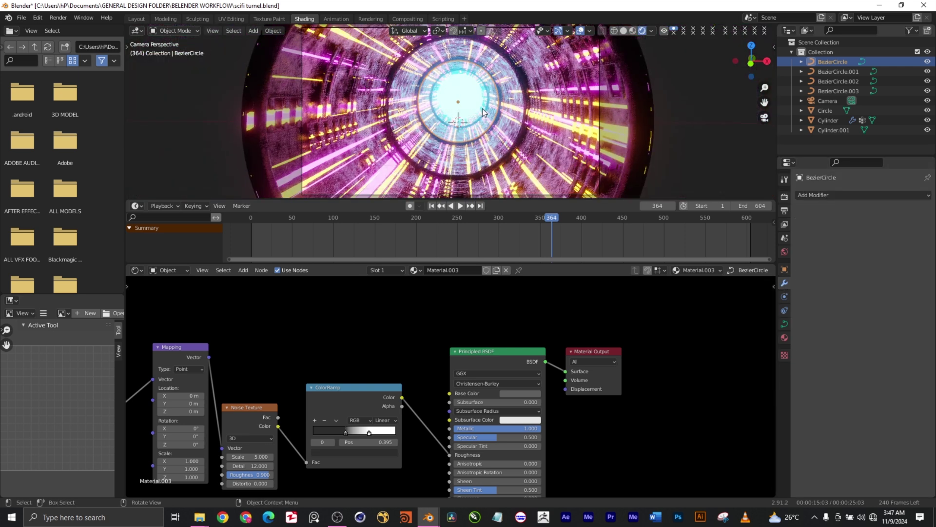
scroll(482, 108, "up", 3)
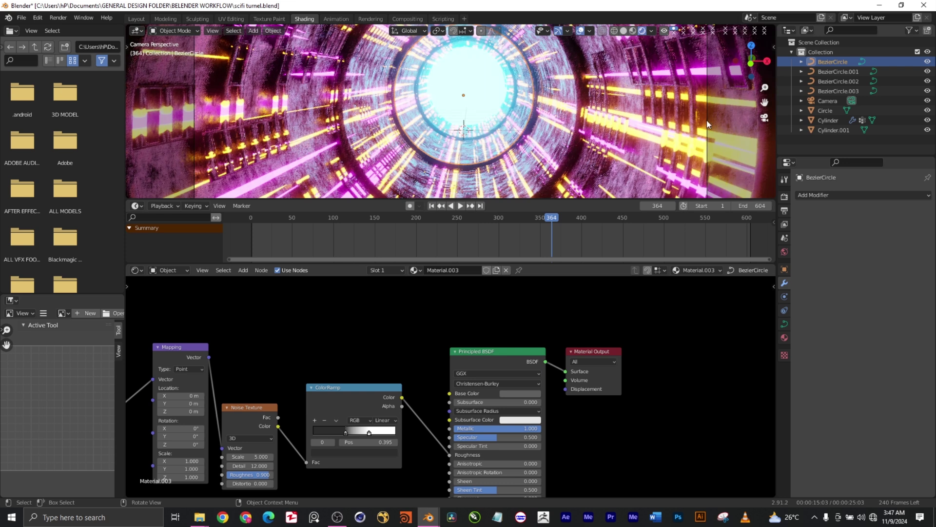
View the rings from outside the tunnel, examine BezierCircle's Material.003 node tree, and return to the camera view.
left_click(765, 117)
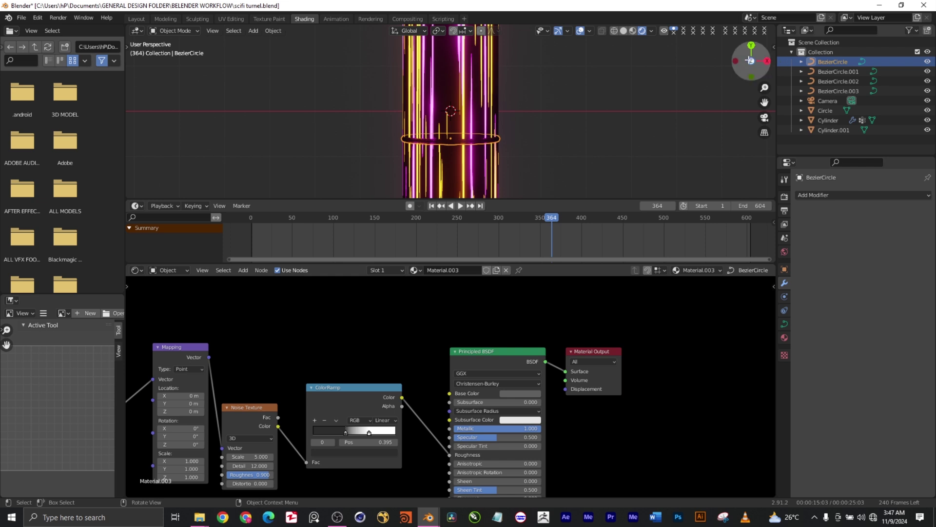
left_click_drag(751, 63, 731, 70)
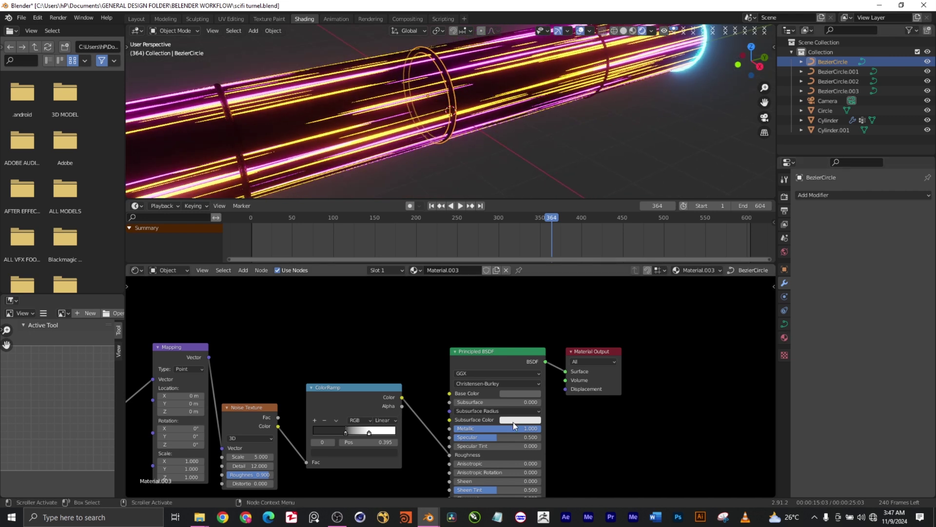
scroll(514, 422, "down", 2)
middle_click_drag(563, 442, 626, 394)
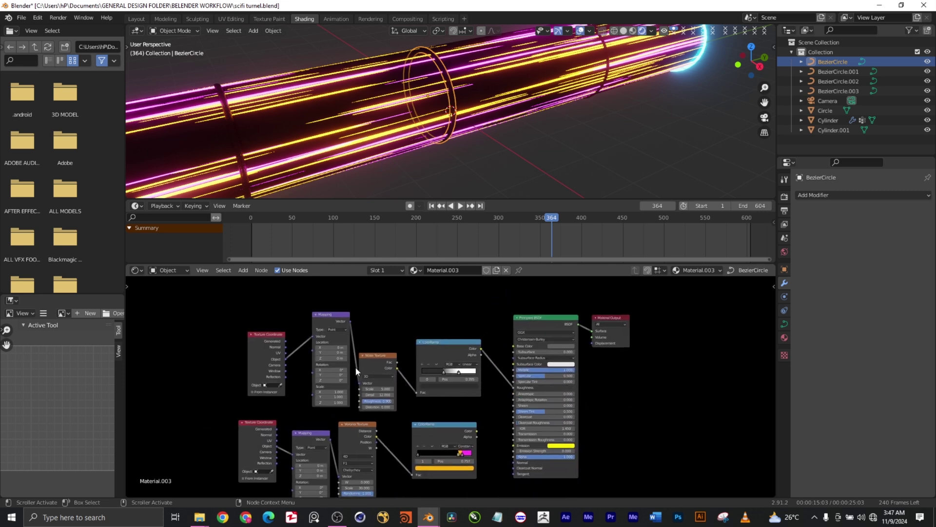
scroll(333, 343, "up", 2)
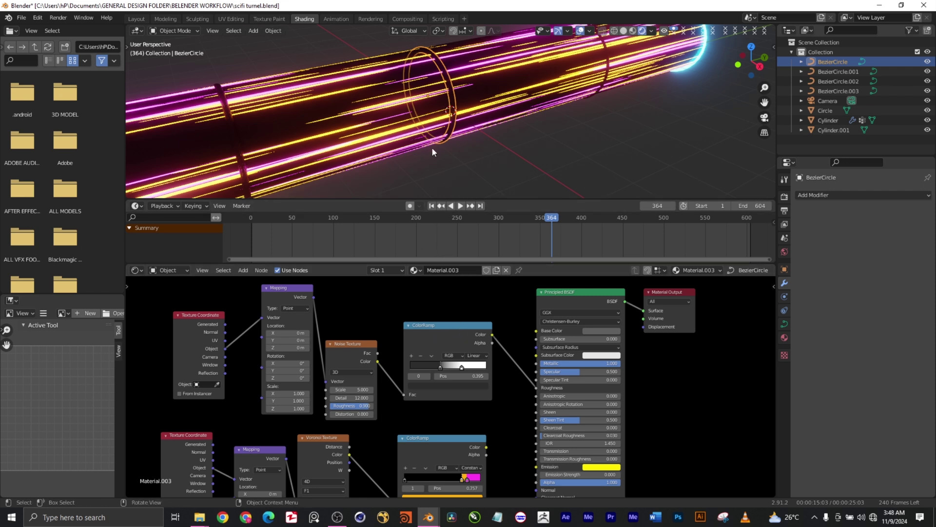
middle_click_drag(763, 120, 766, 122)
left_click(765, 120)
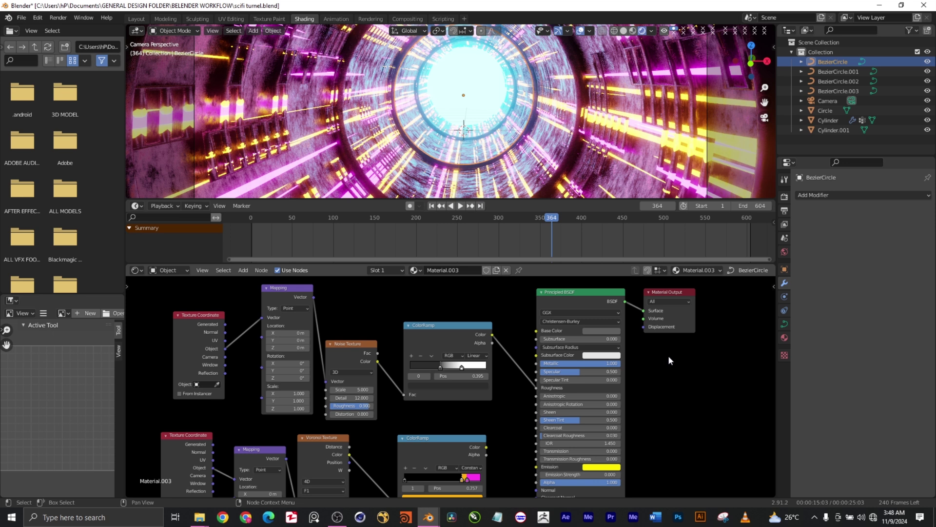
Switch to the Layout workspace and show the tunnel through the camera with rendered viewport shading.
left_click(132, 19)
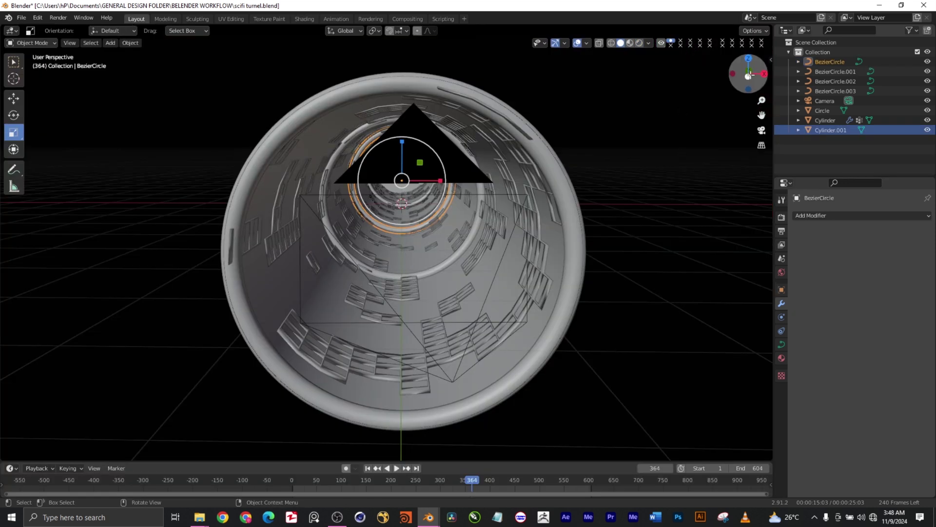
mouse_move(749, 73)
left_mouse_down()
mouse_move(732, 80)
mouse_move(747, 73)
left_mouse_up()
scroll(764, 135, "up", 3)
left_click(762, 131)
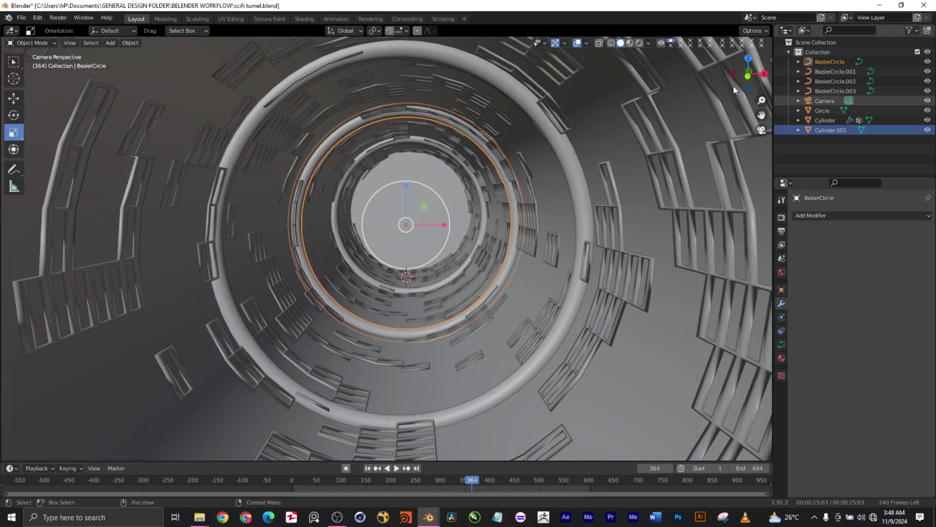
left_click(639, 43)
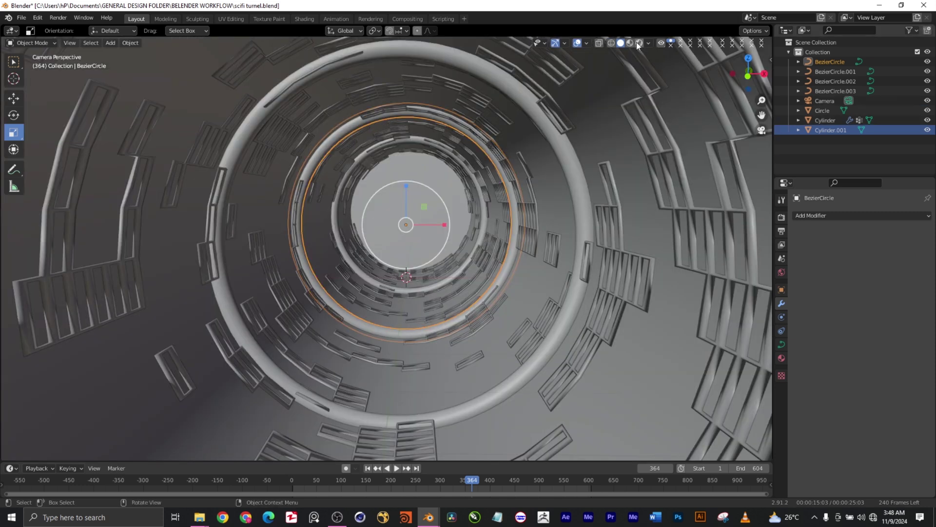